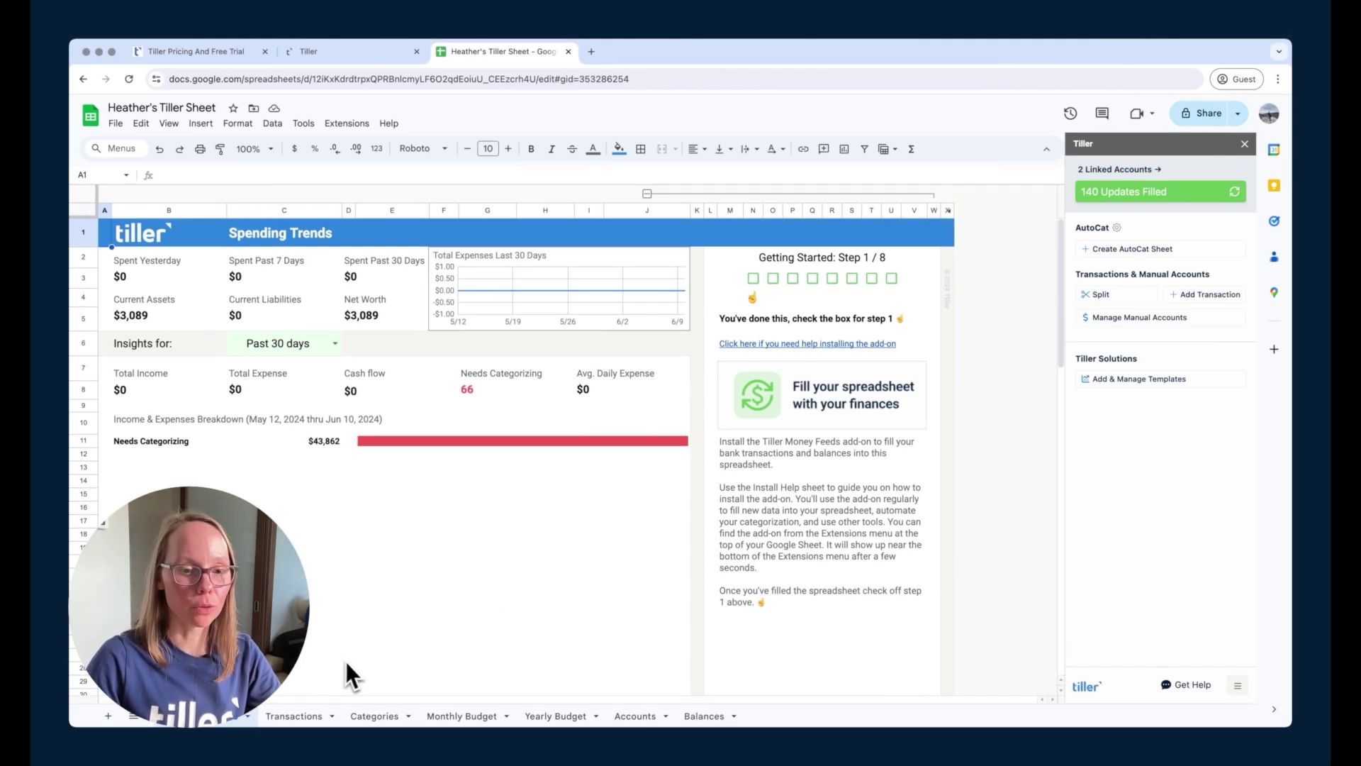
Switch to the Tiller spreadsheet's Categories tab to view its budget categories, groups and types.
{"action": "left_click", "coordinate": [389, 719]}
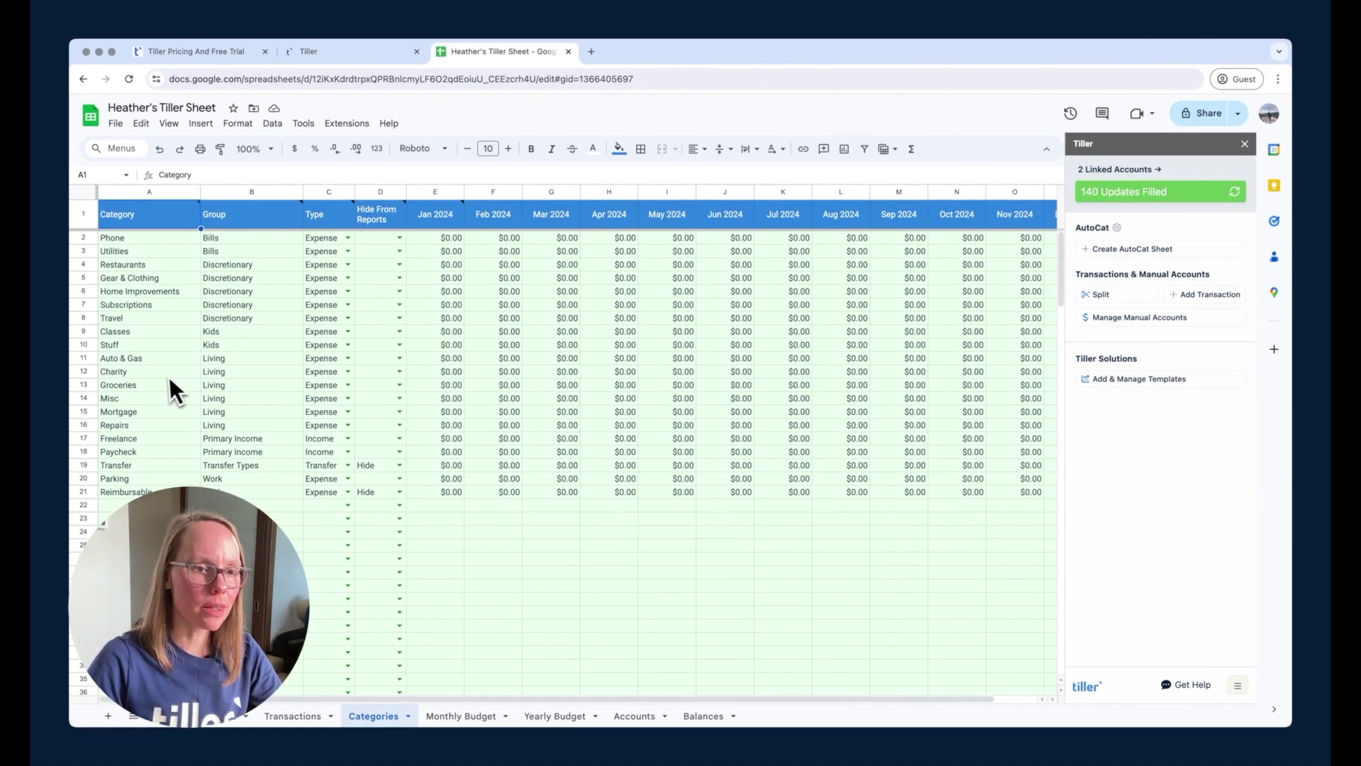
Rename the Phone category to 'Cell Phone' and begin entering 'Yoga' in cell A22.
{"action": "left_click", "coordinate": [131, 240]}
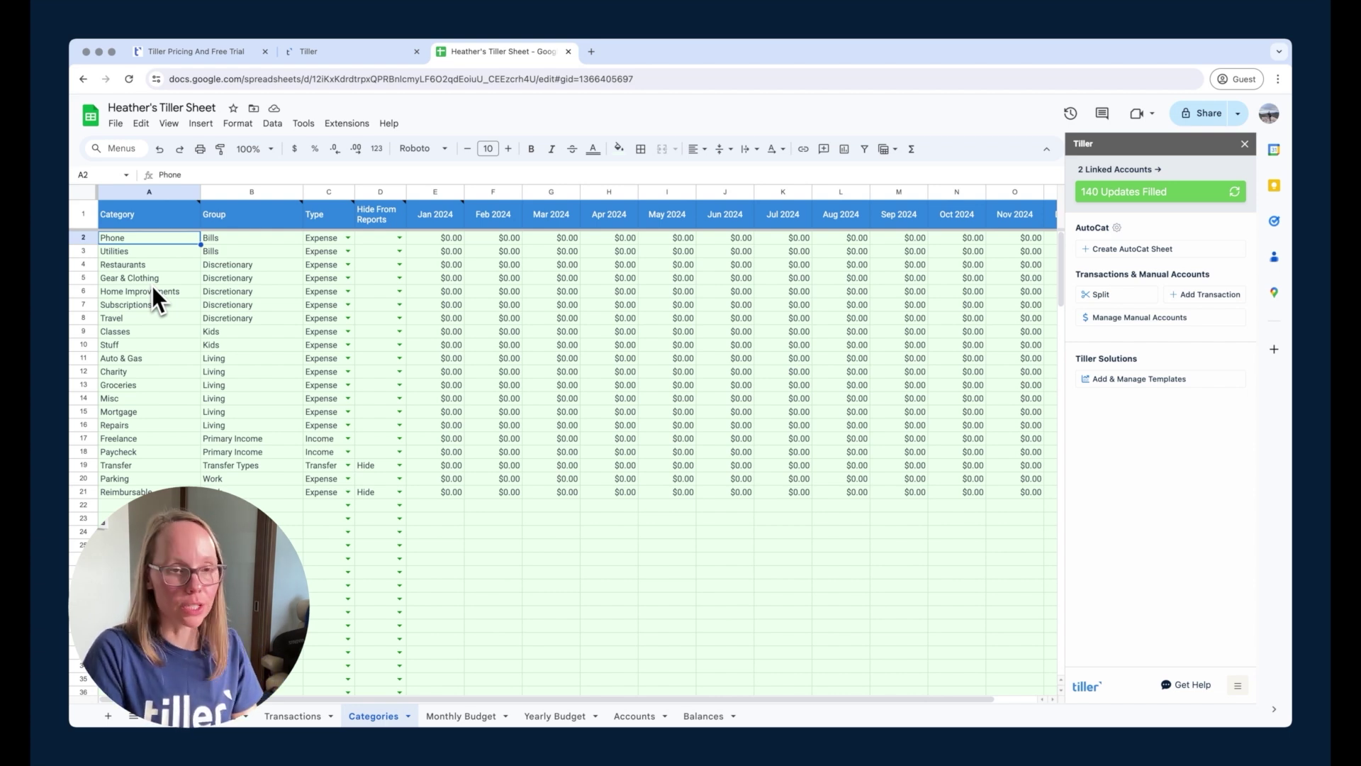
{"action": "type", "text": "Cell Phi"}
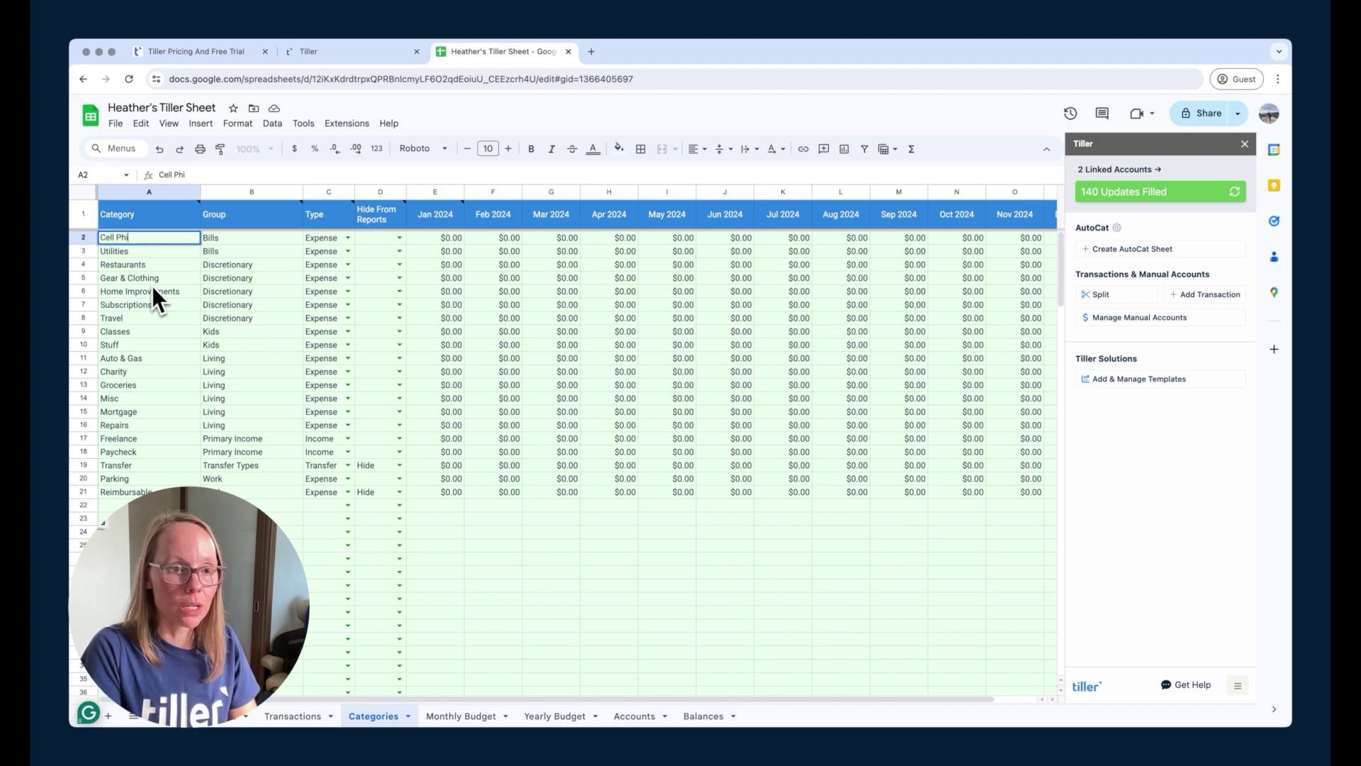
{"action": "key", "text": "BackSpace"}
{"action": "type", "text": "one"}
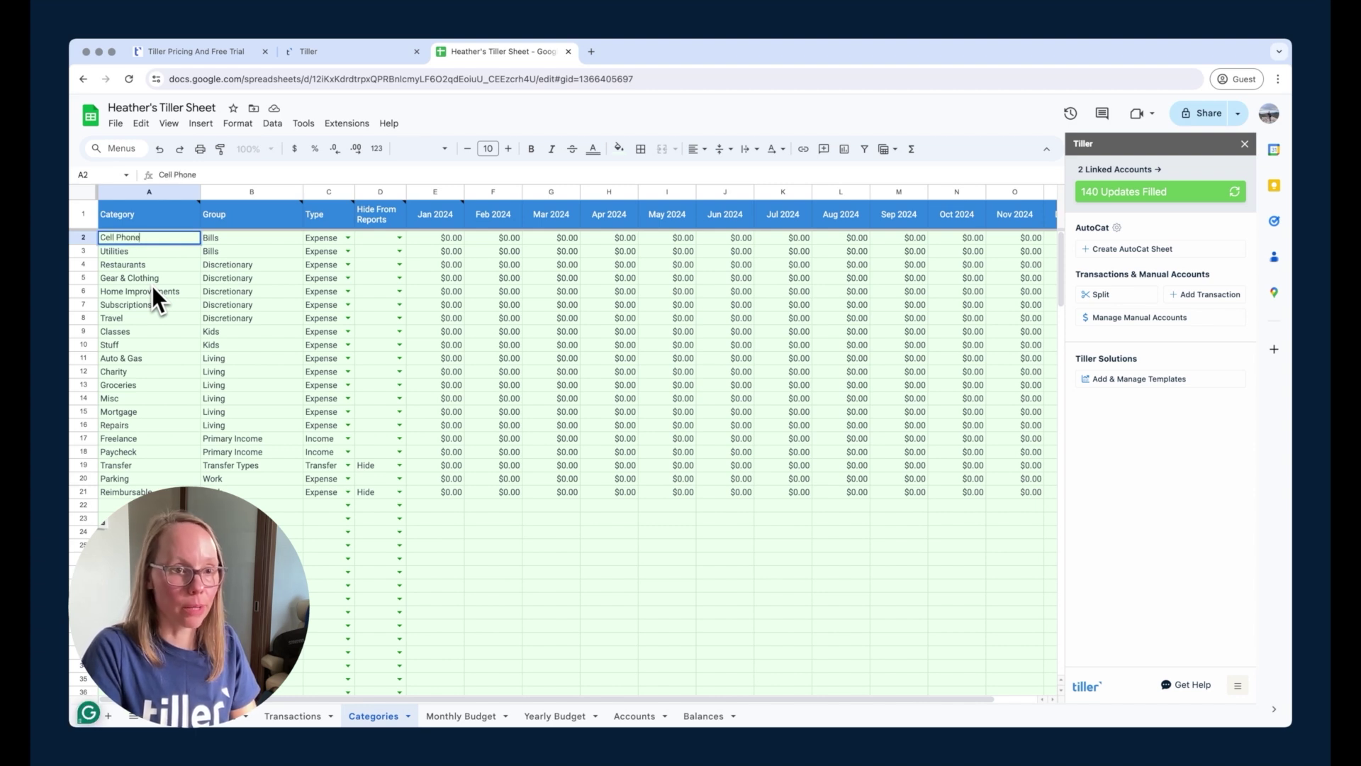
{"action": "key", "text": "Return"}
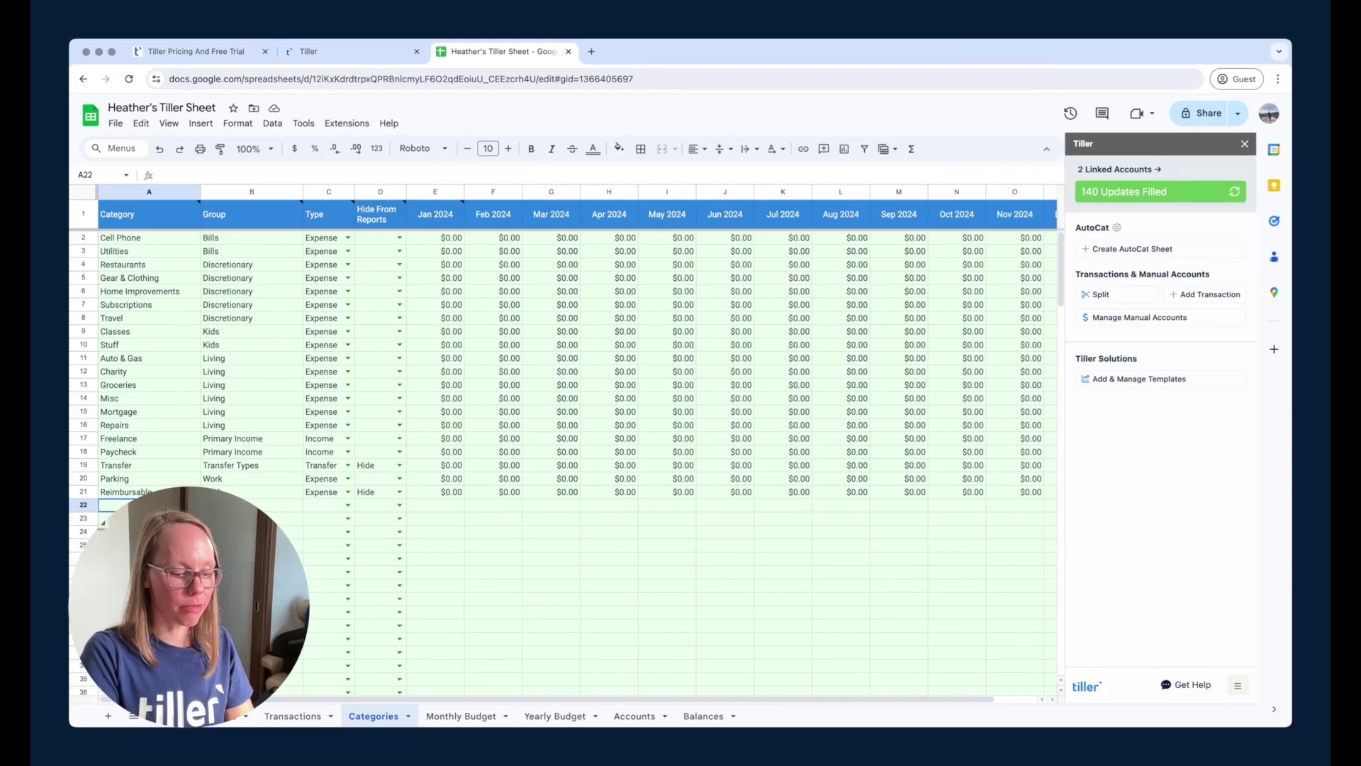
{"action": "type", "text": "Yoga"}
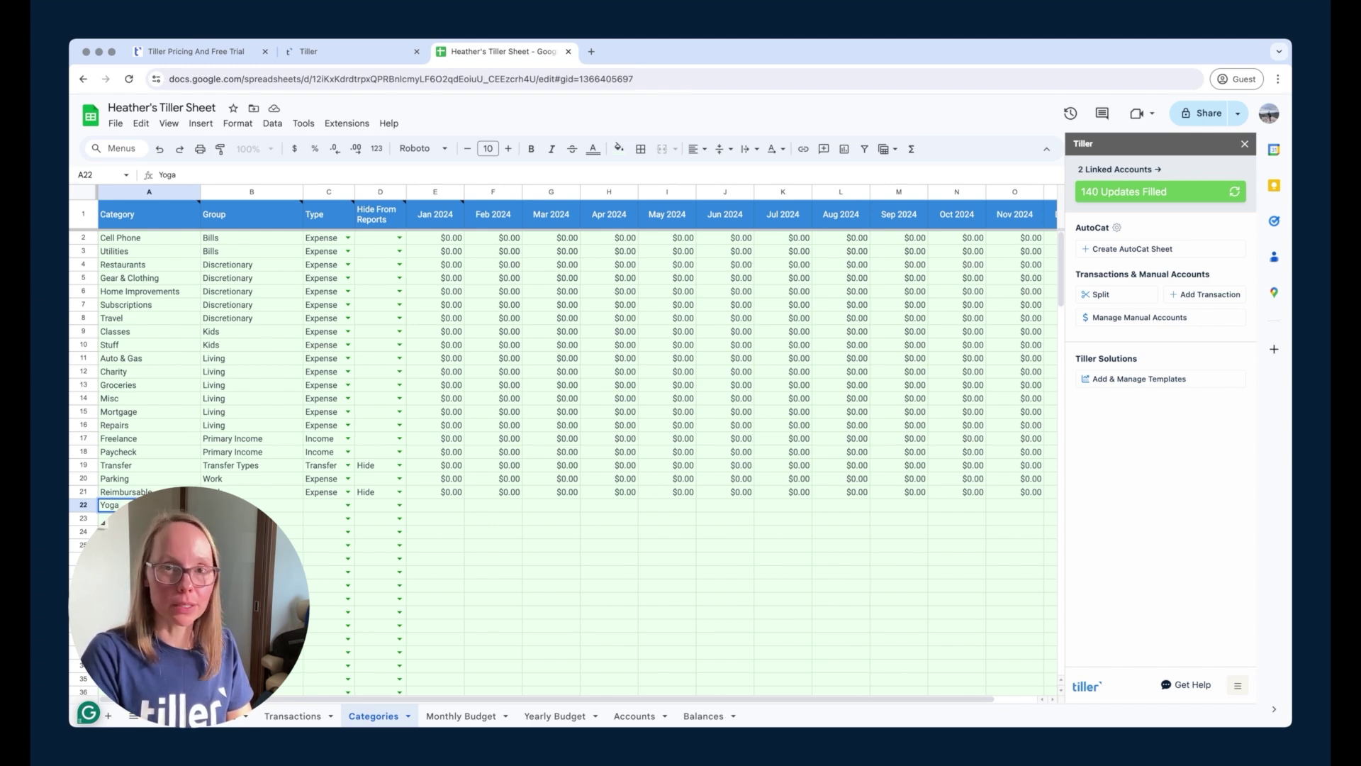
Give Yoga the group Wellness and type Expense, then highlight the five Discretionary group entries.
{"action": "key", "text": "Tab"}
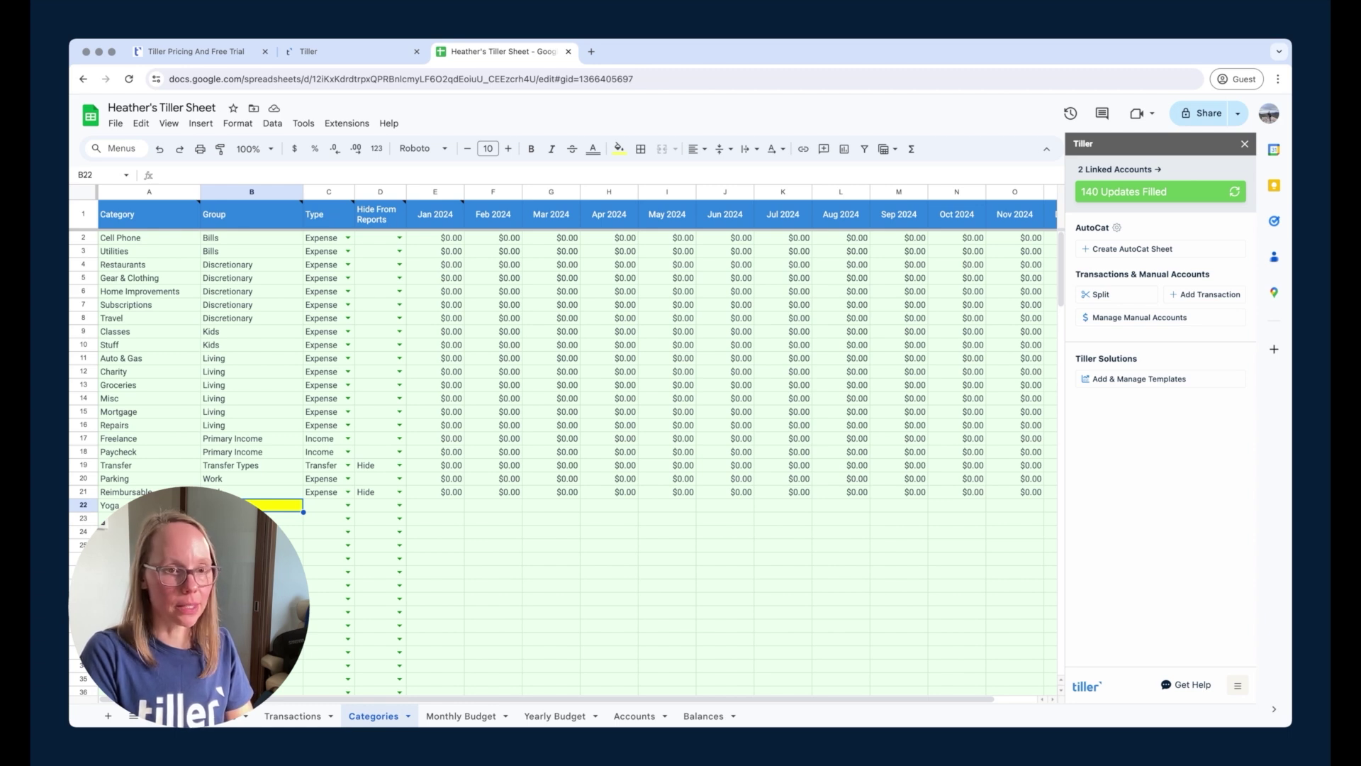
{"action": "type", "text": "Well"}
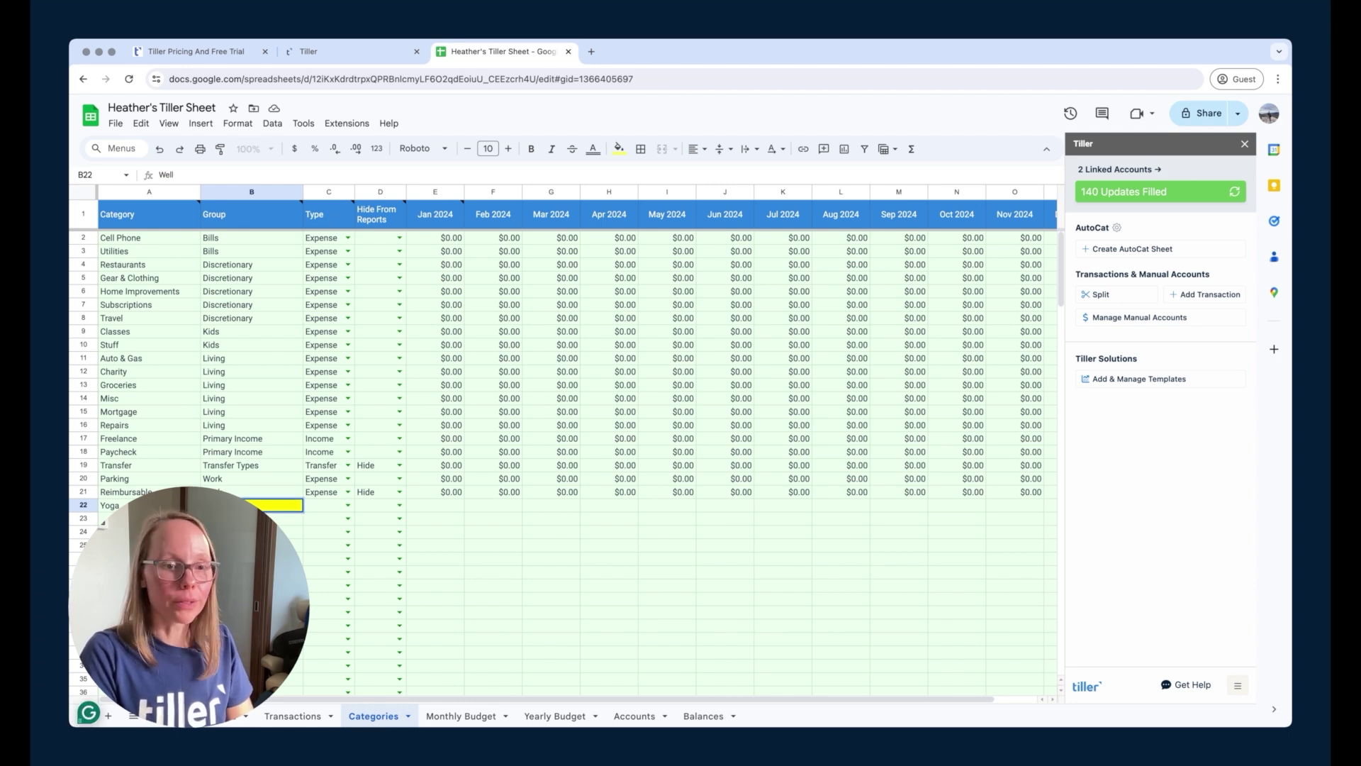
{"action": "type", "text": "ness"}
{"action": "key", "text": "Tab"}
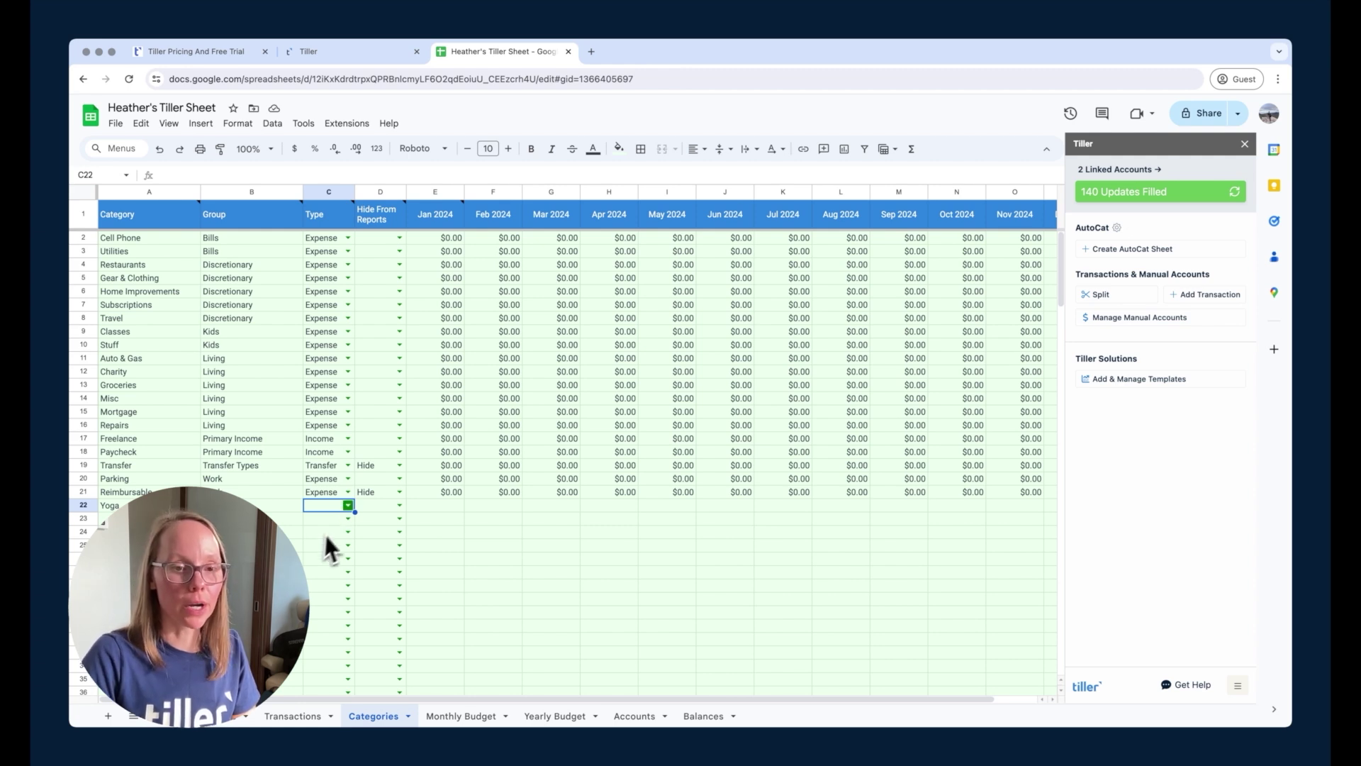
{"action": "left_click", "coordinate": [347, 505]}
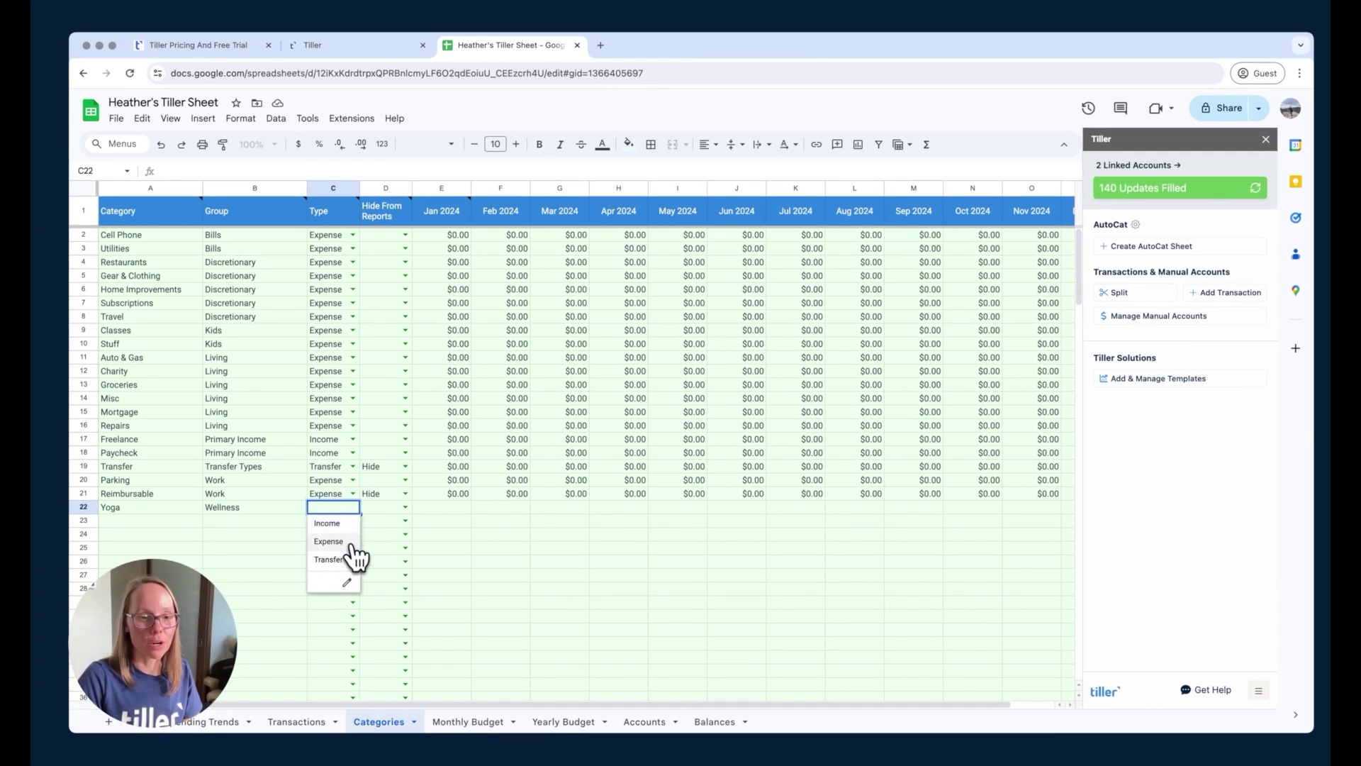
{"action": "left_click", "coordinate": [333, 541]}
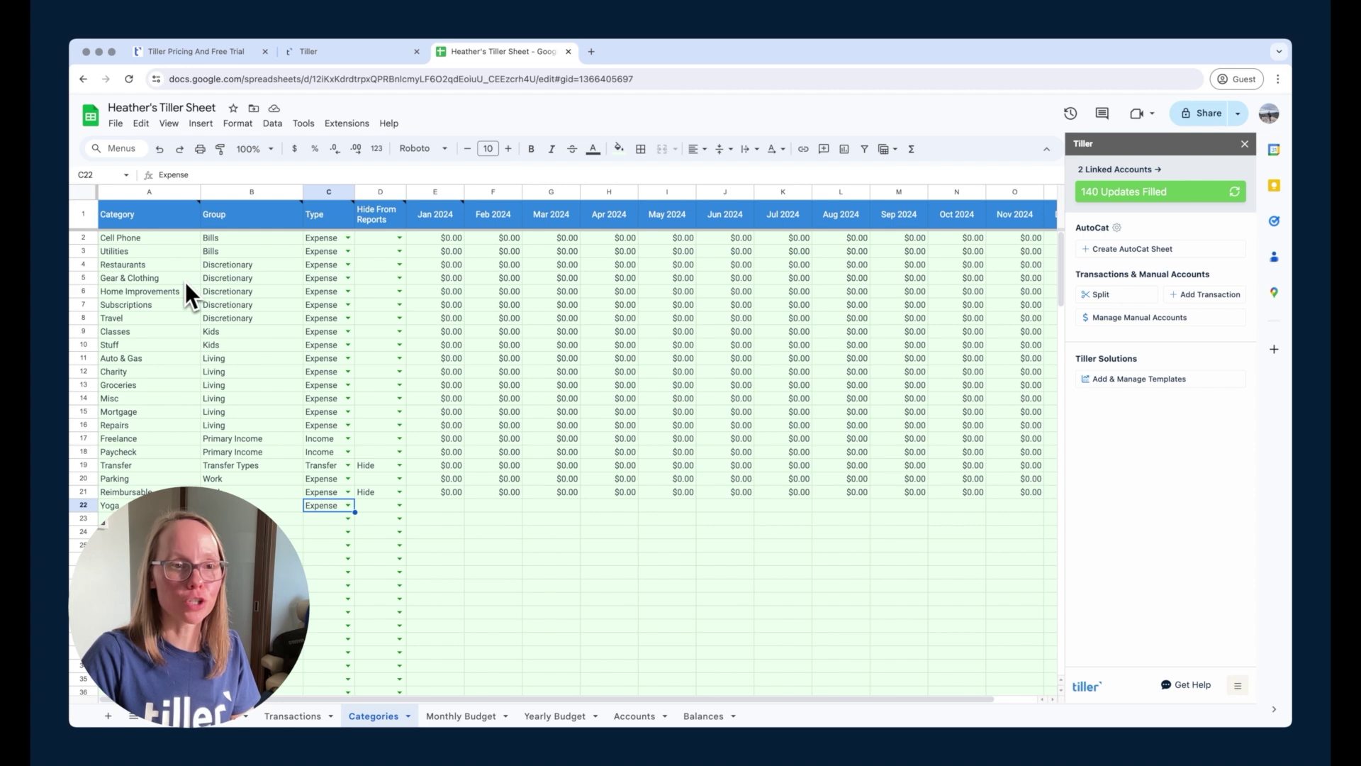
{"action": "left_click_drag", "start_coordinate": [227, 267], "coordinate": [236, 326]}
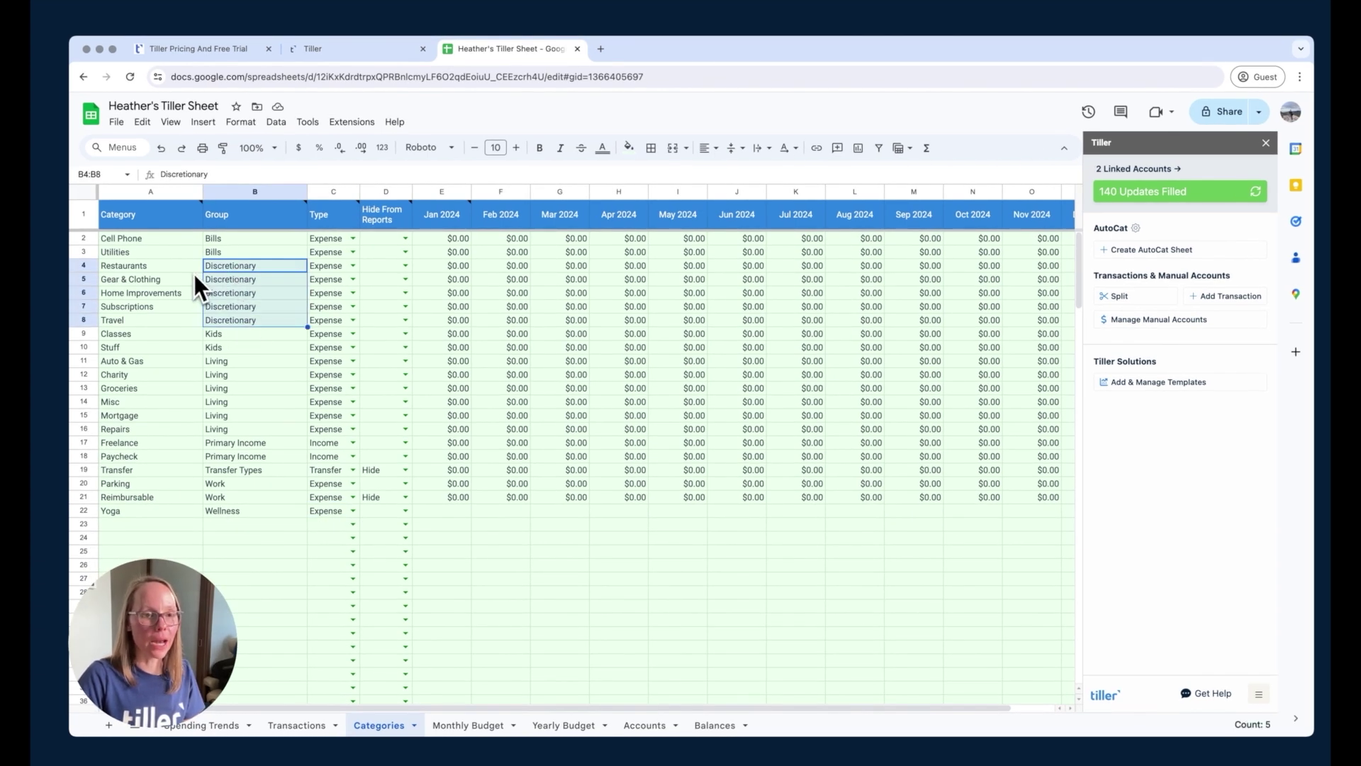
Select the Discretionary categories, Restaurants through Travel, in column A.
{"action": "left_click_drag", "start_coordinate": [193, 269], "coordinate": [190, 326]}
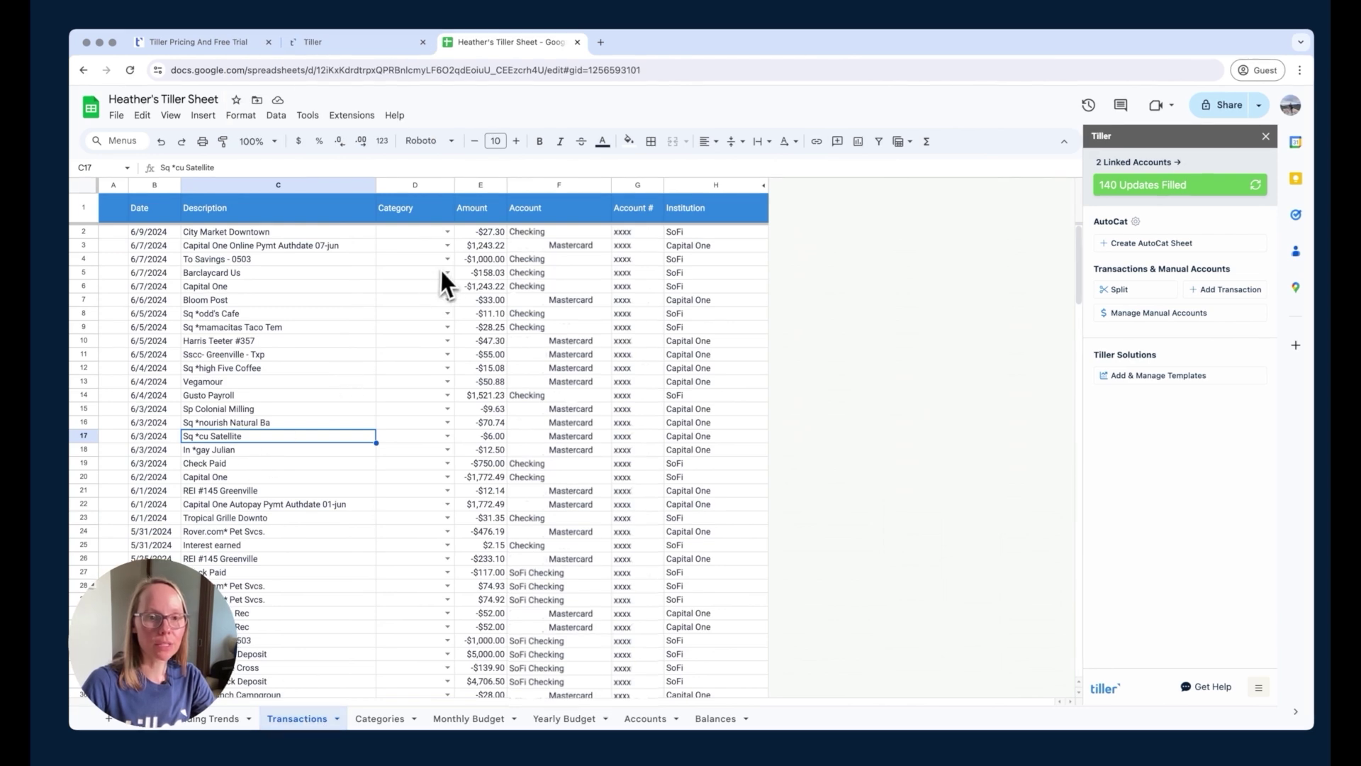
Fill Category cells D2–D4 with Restaurants, CC Payment and Transfer from the dropdown suggestions.
{"action": "left_click", "coordinate": [446, 234]}
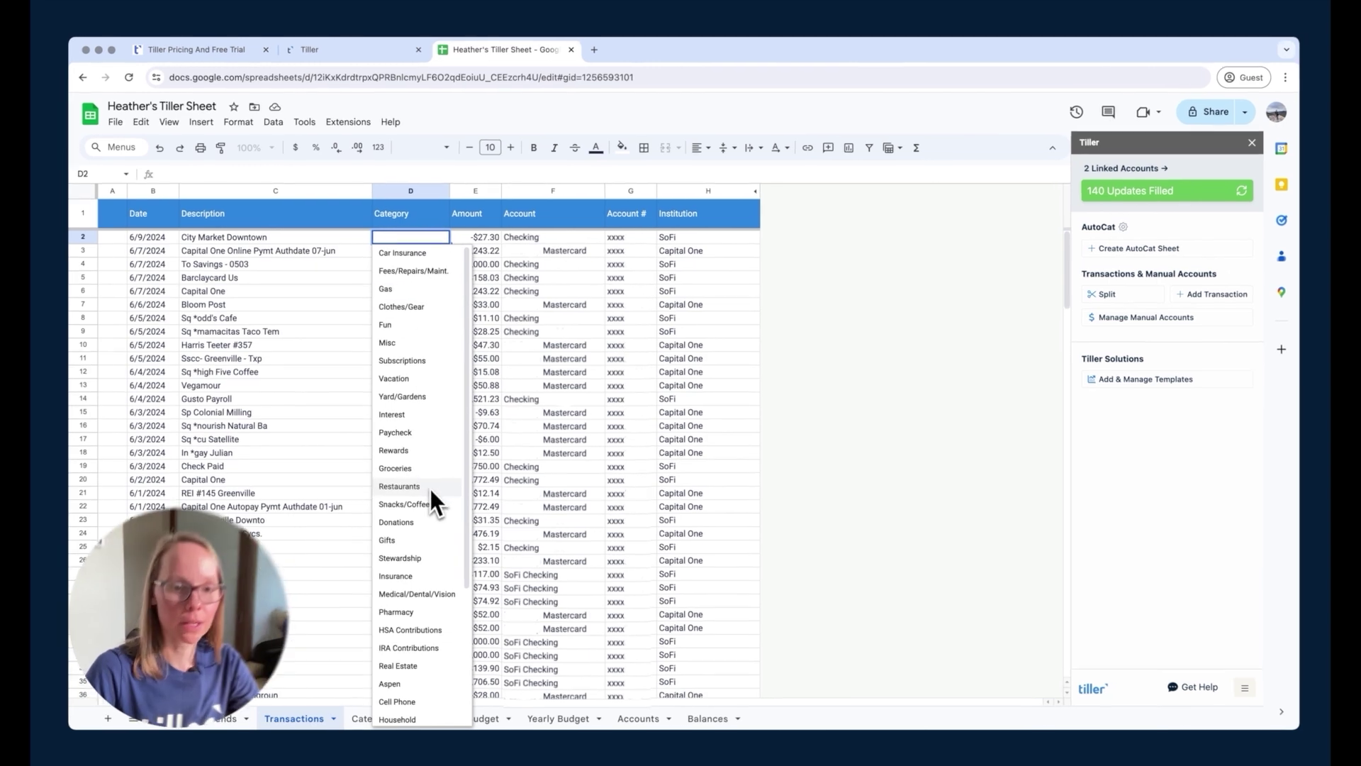
{"action": "scroll", "coordinate": [422, 519], "scroll_direction": "down", "scroll_amount": 5}
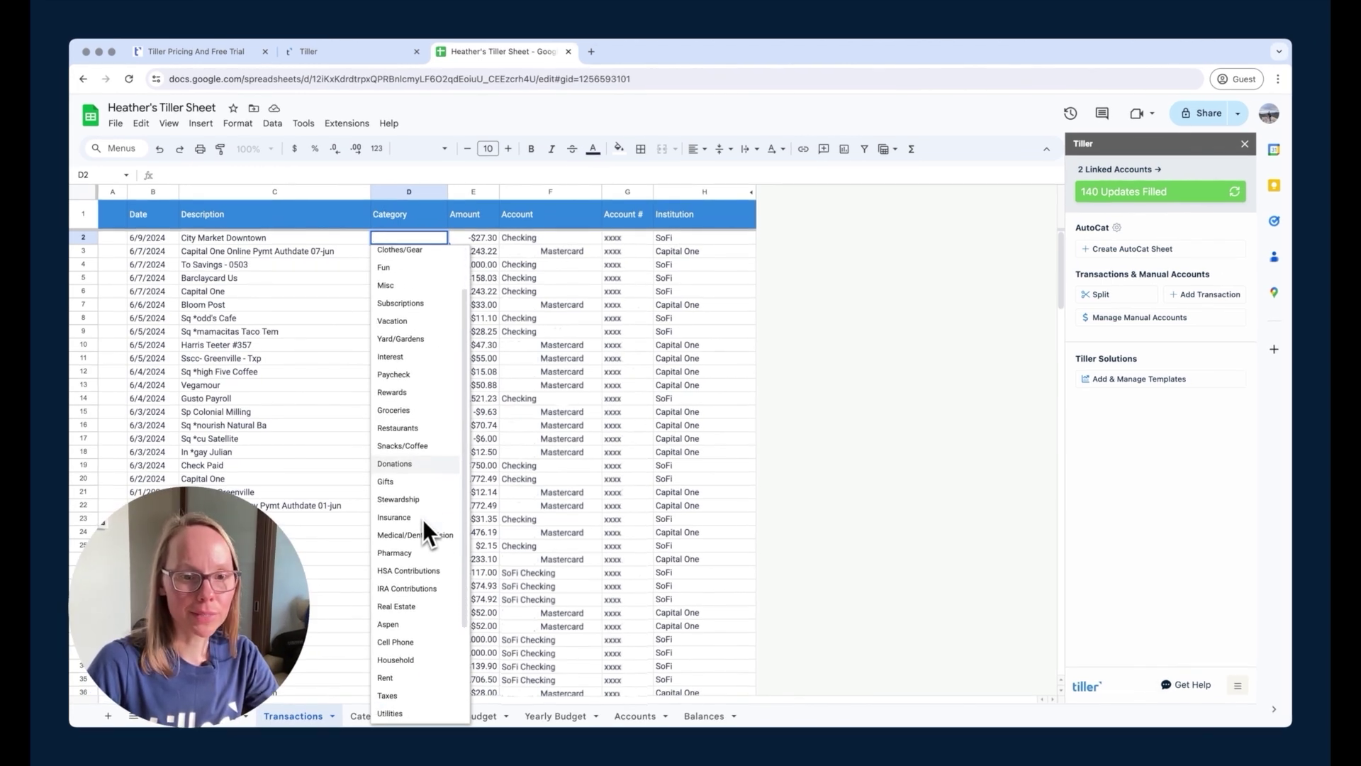
{"action": "scroll", "coordinate": [422, 519], "scroll_direction": "up", "scroll_amount": 5}
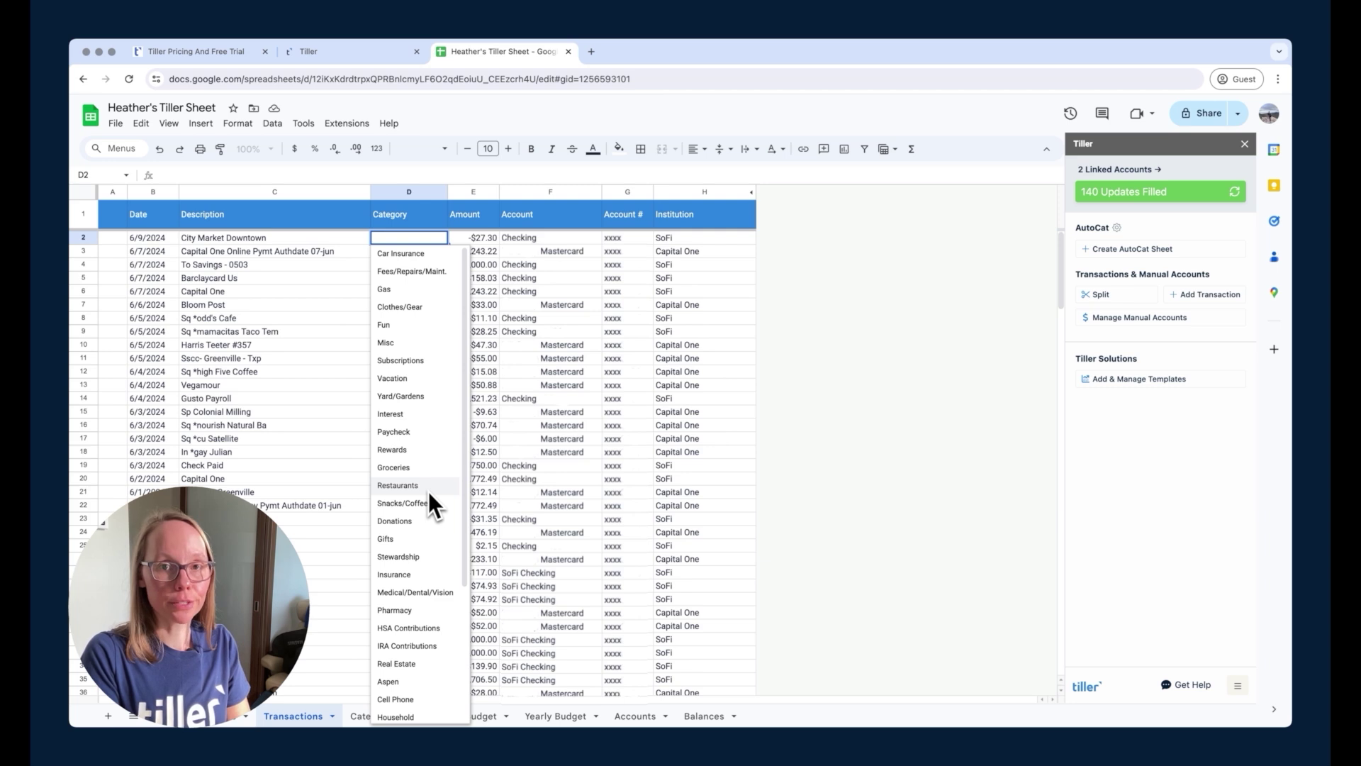
{"action": "type", "text": "res"}
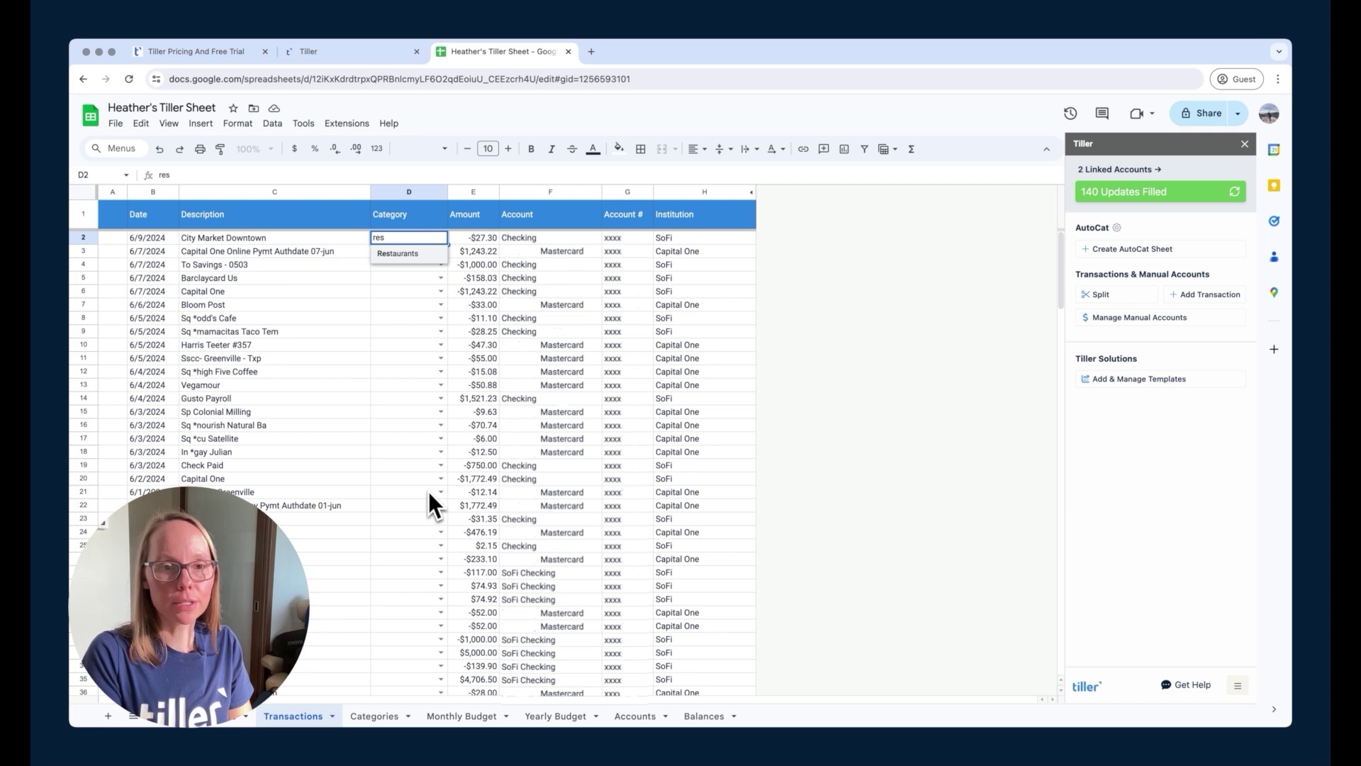
{"action": "key", "text": "Return"}
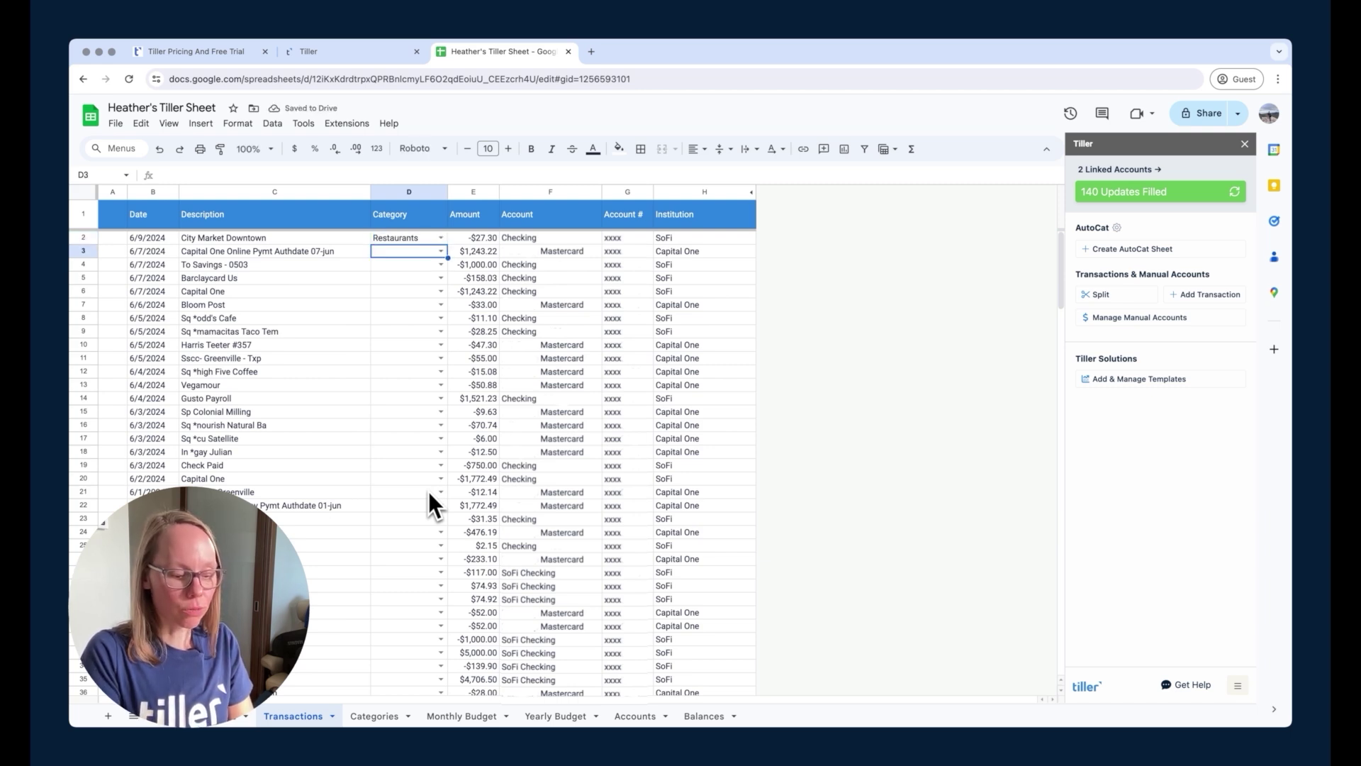
{"action": "type", "text": "cc"}
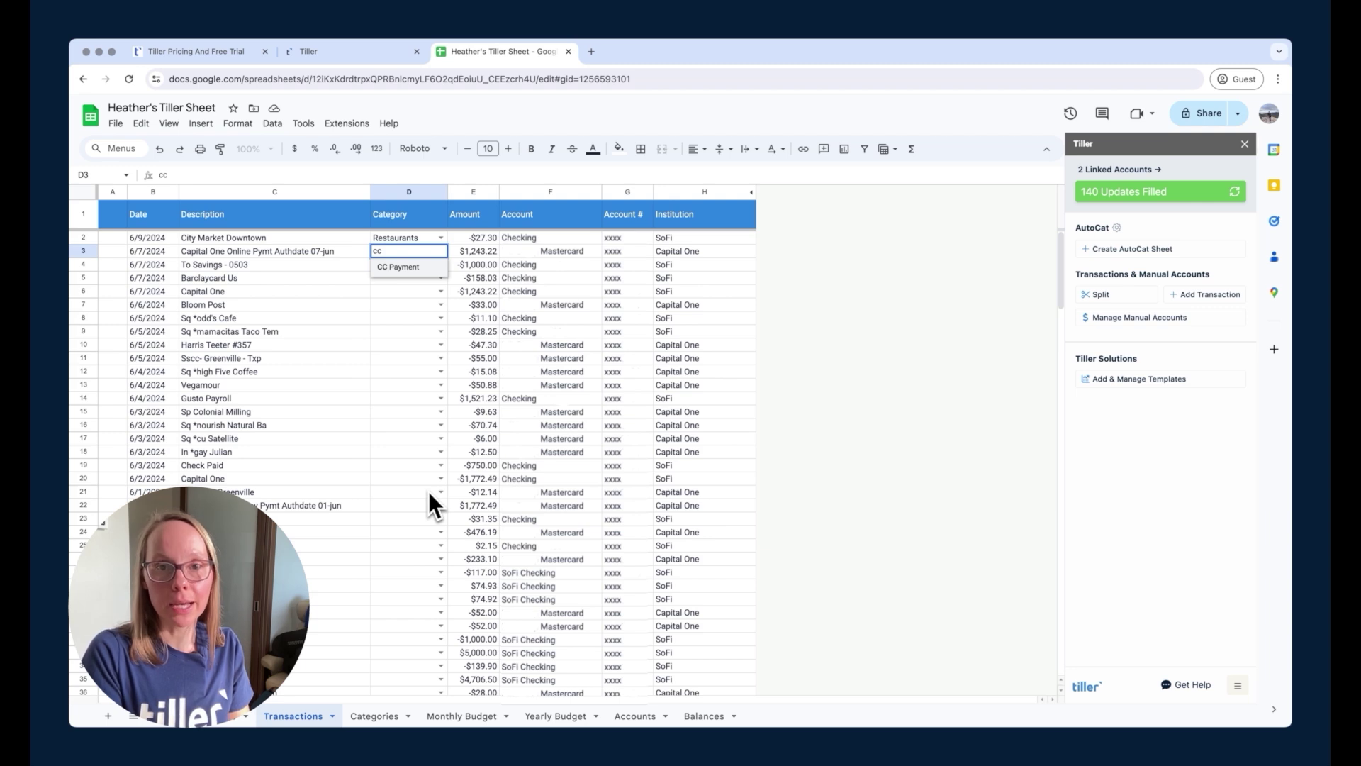
{"action": "key", "text": "Return"}
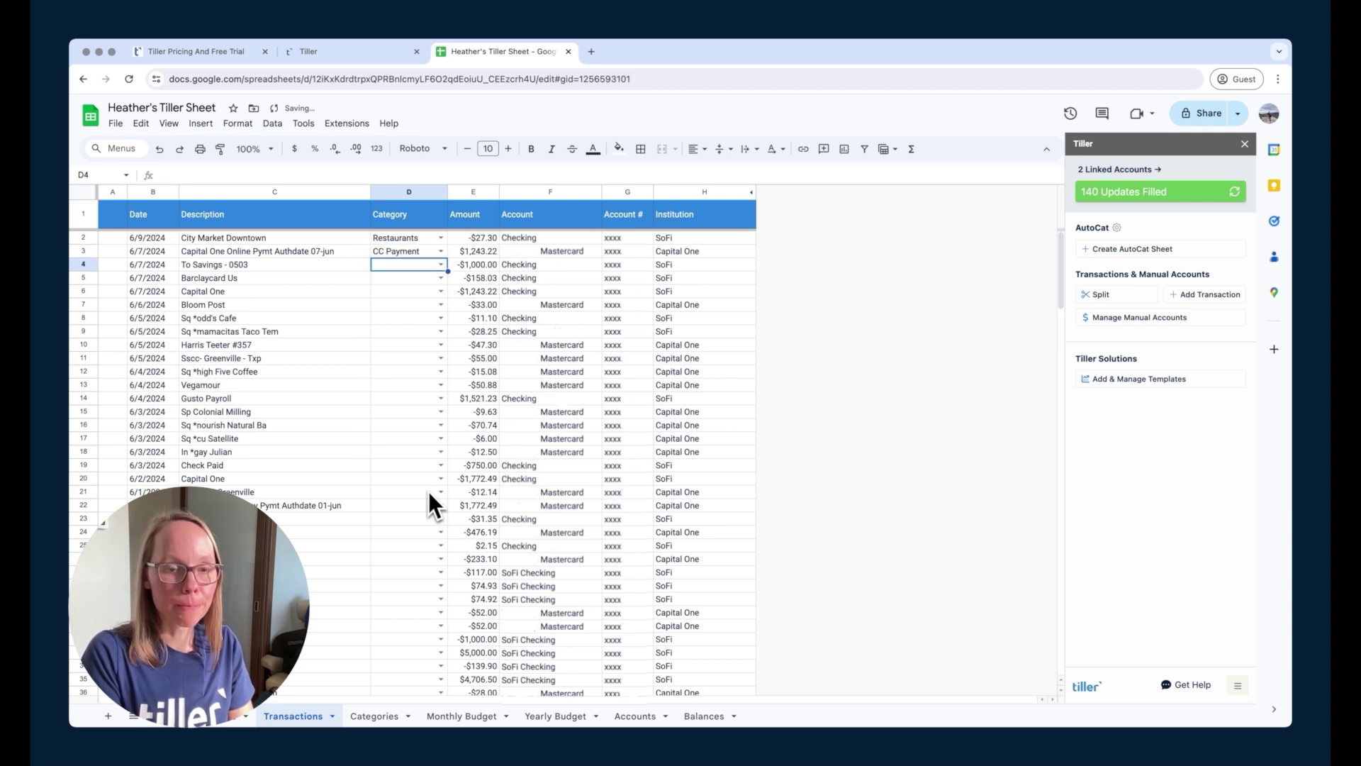
{"action": "type", "text": "Tr"}
{"action": "key", "text": "Return"}
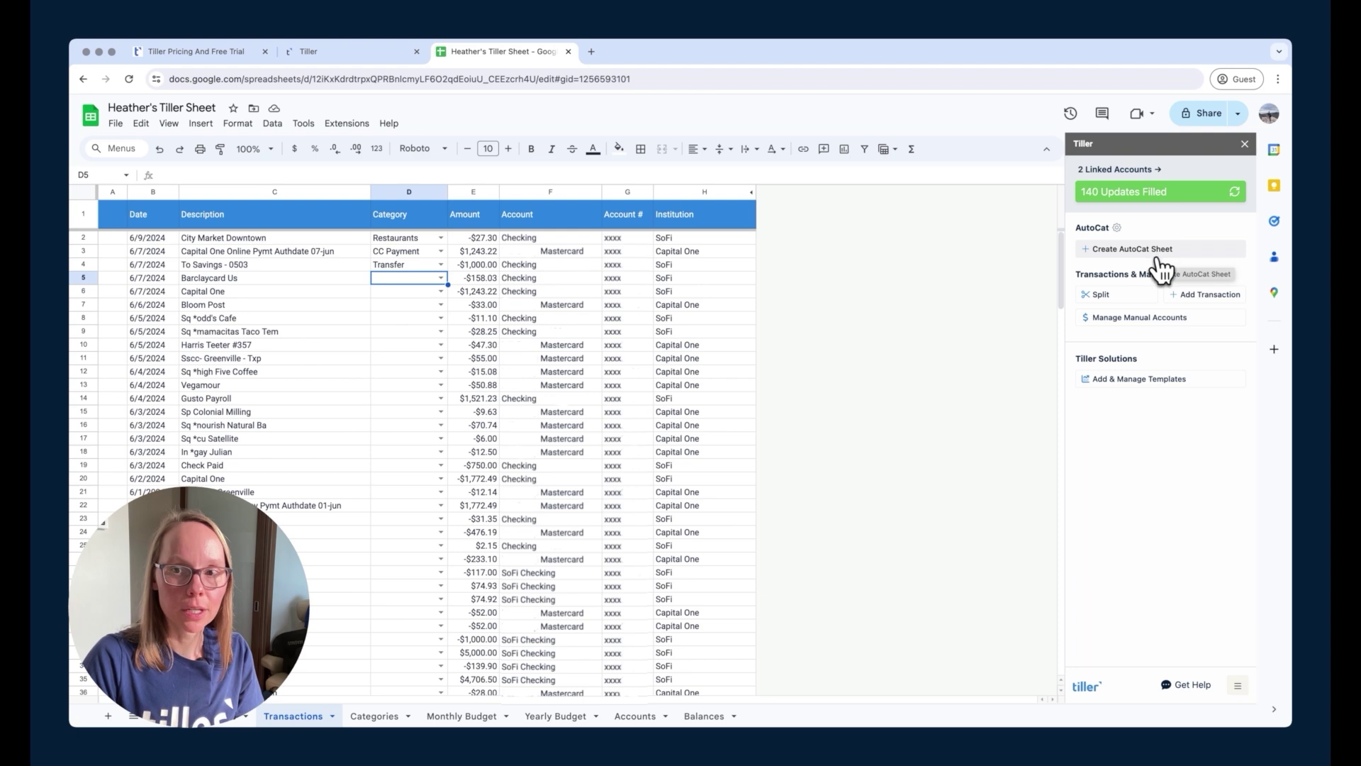
Create the AutoCat sheet from the Tiller sidebar and select cell B3 for a new rule.
{"action": "left_click", "coordinate": [1134, 251]}
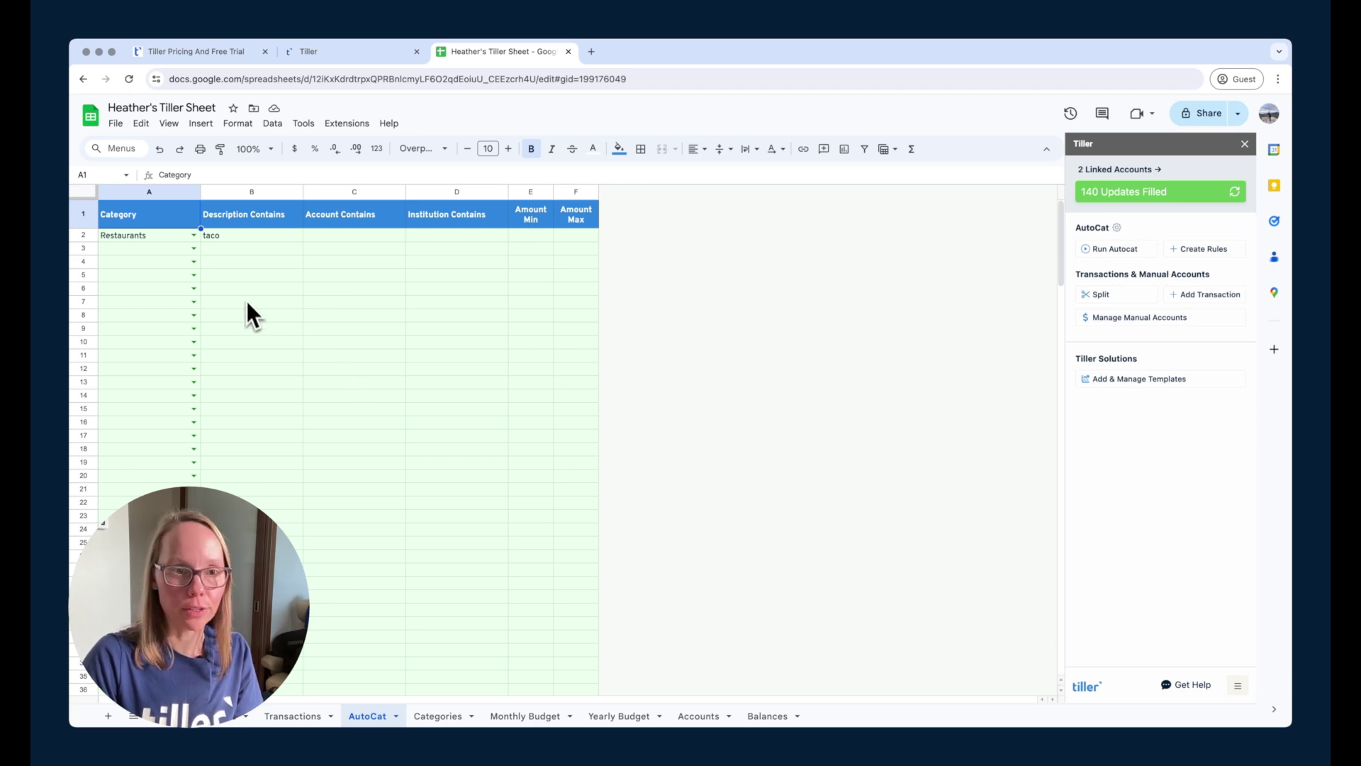
{"action": "left_click", "coordinate": [224, 251]}
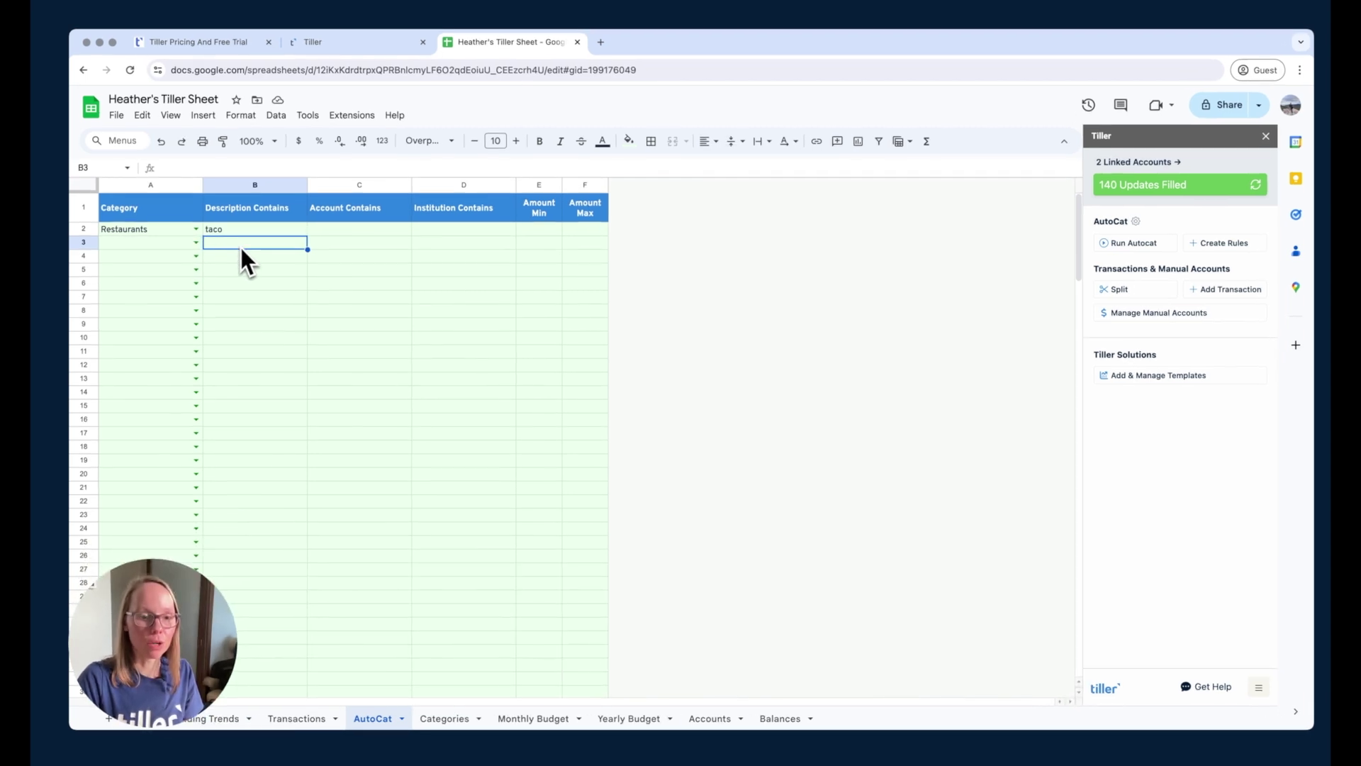
Inspect the Capital One payment rows on Transactions, including the $1,243.22 amount, then return to AutoCat.
{"action": "left_click", "coordinate": [309, 717]}
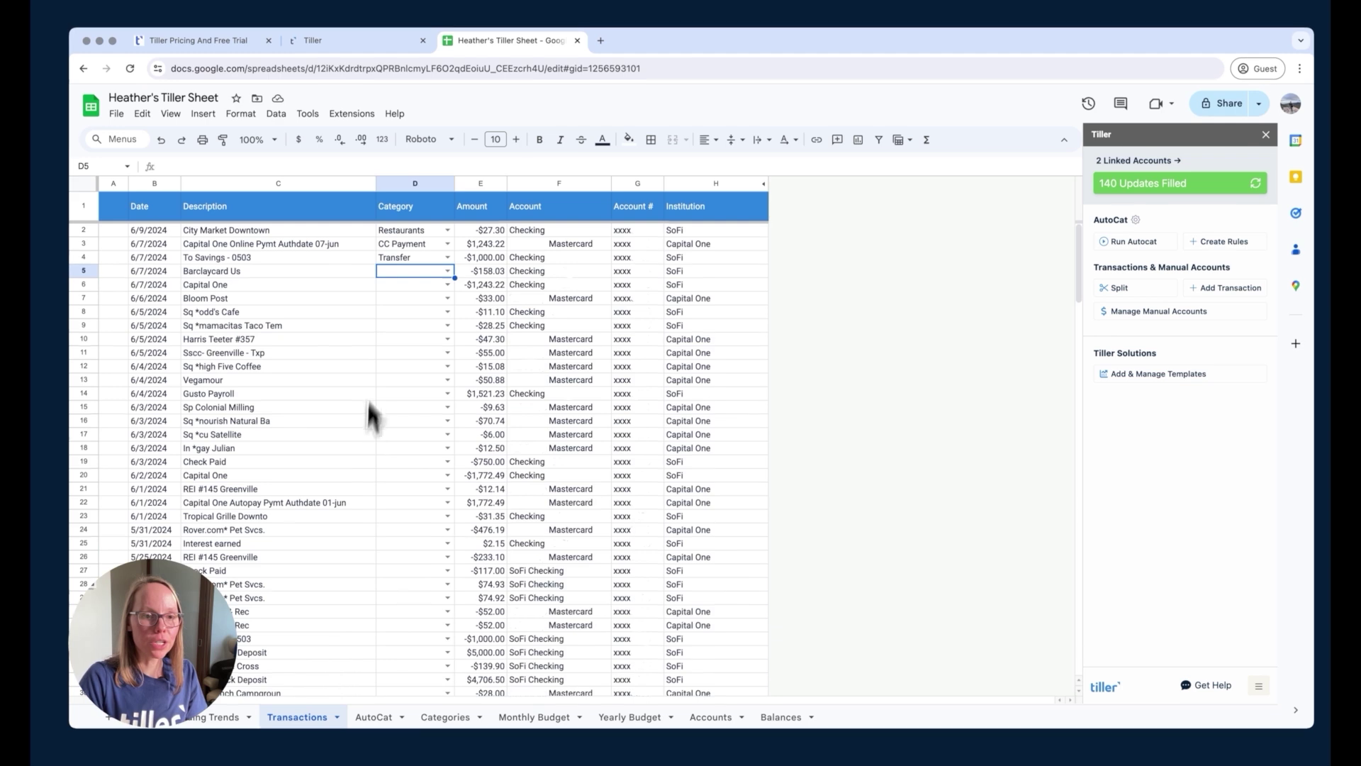
{"action": "left_click", "coordinate": [232, 287]}
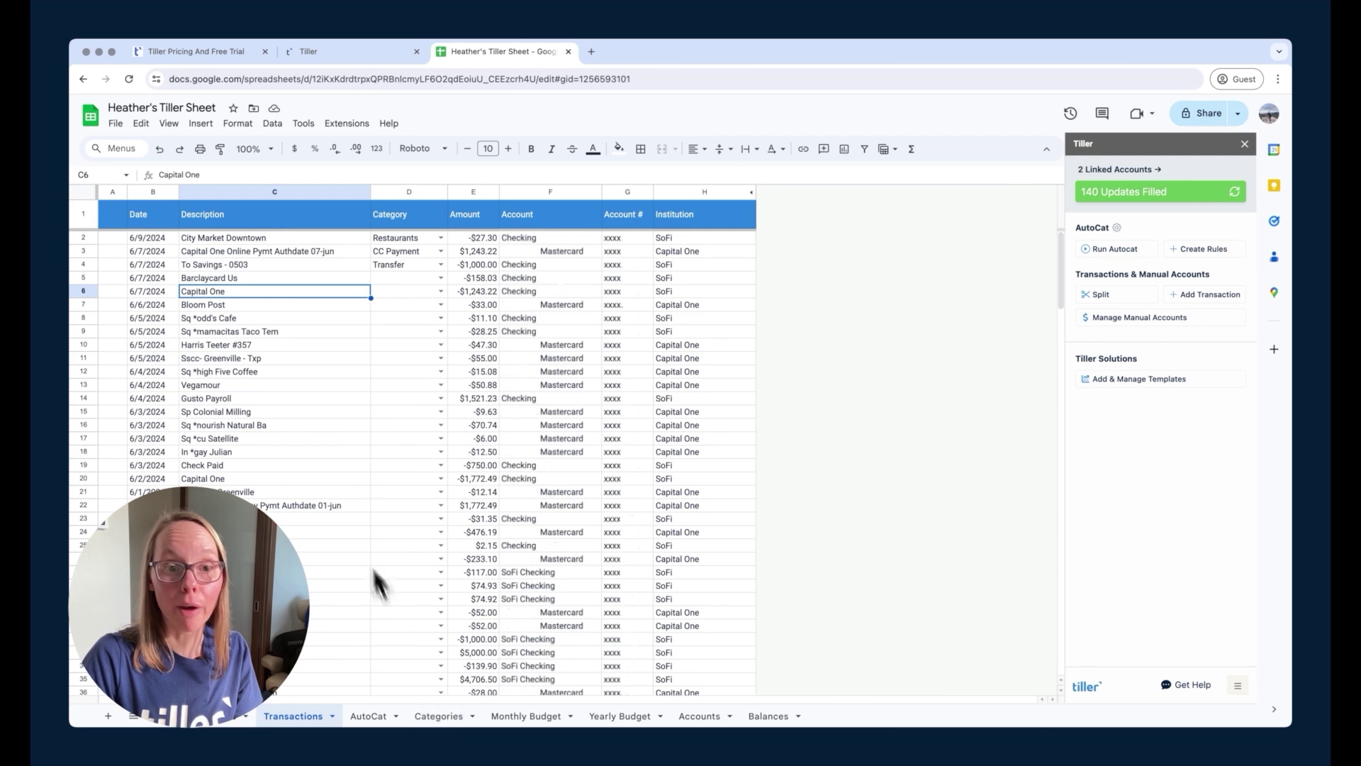
{"action": "left_click", "coordinate": [477, 251]}
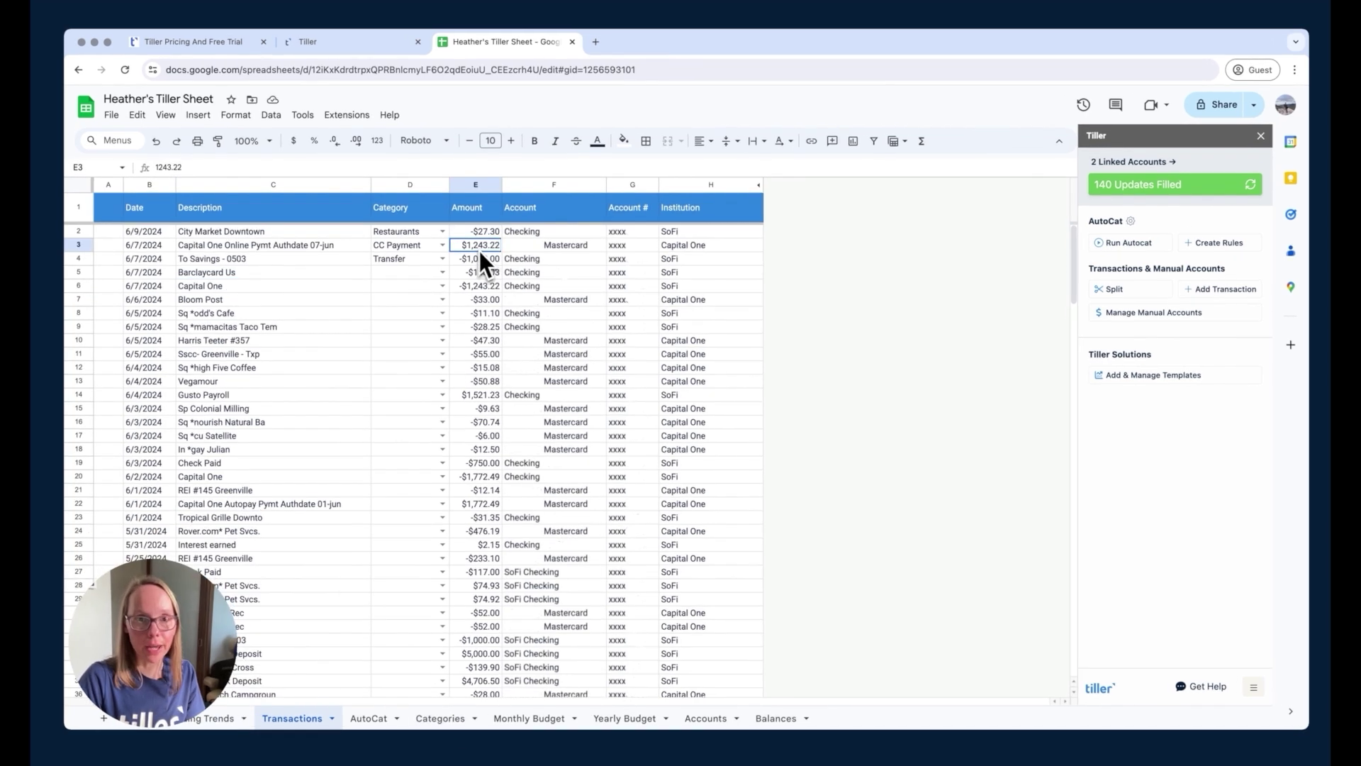
{"action": "left_click", "coordinate": [280, 285]}
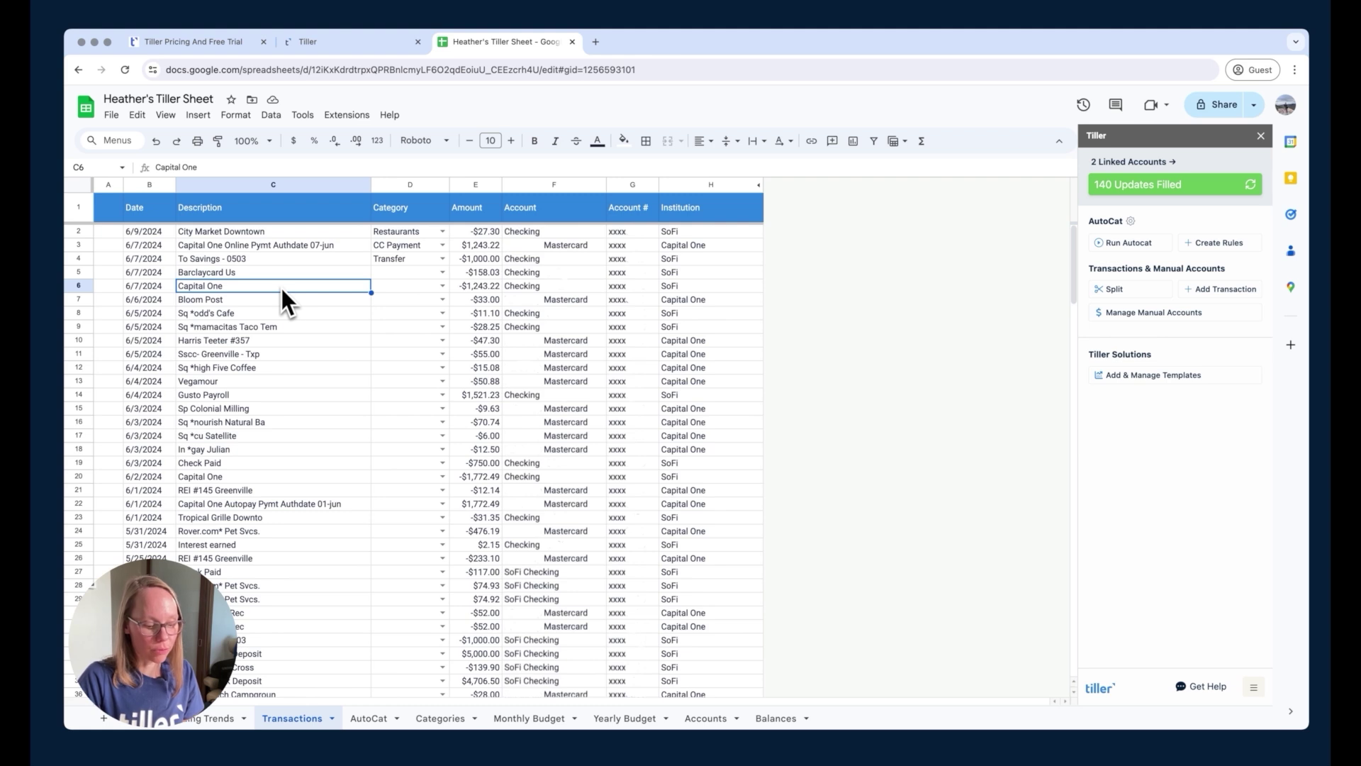
{"action": "left_click", "coordinate": [370, 717]}
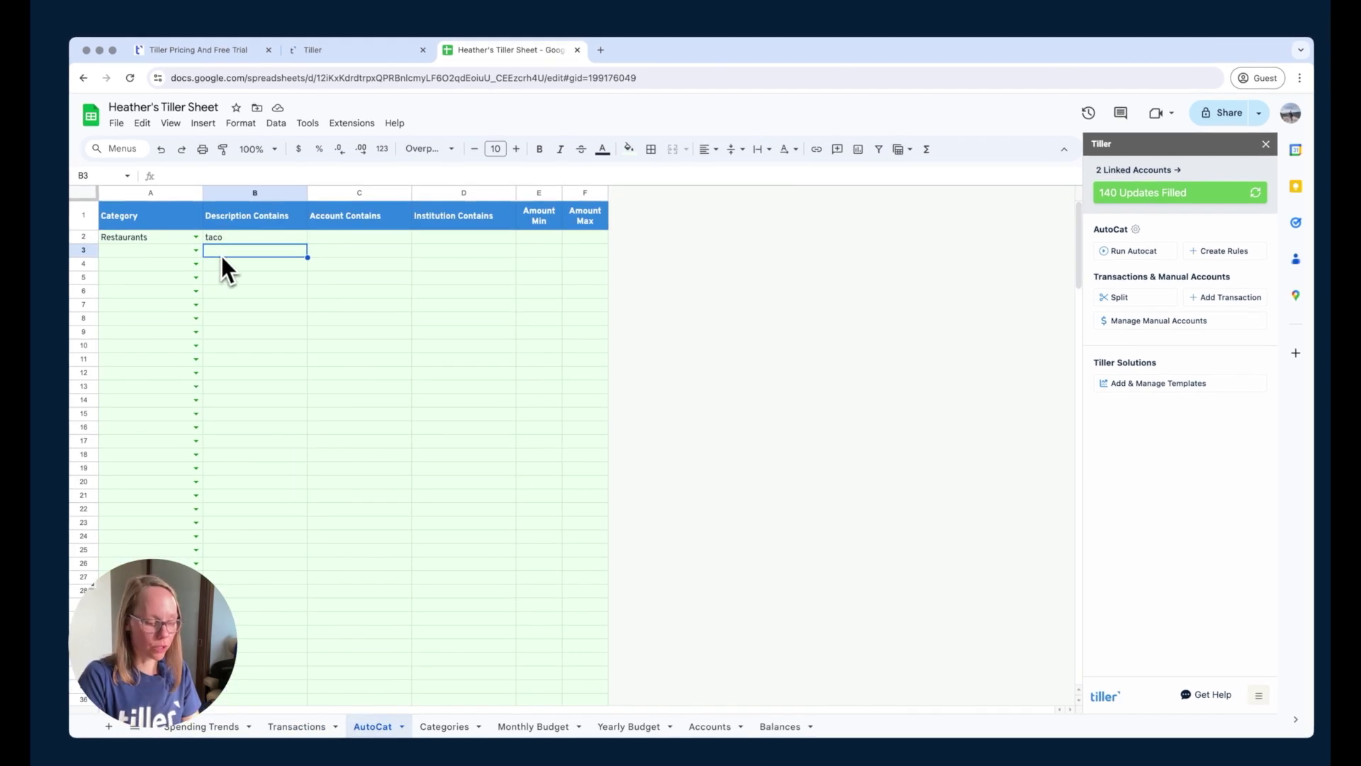
Add a row-3 rule assigning CC Payment to descriptions containing 'Capital One', then run AutoCat.
{"action": "type", "text": "Capital One"}
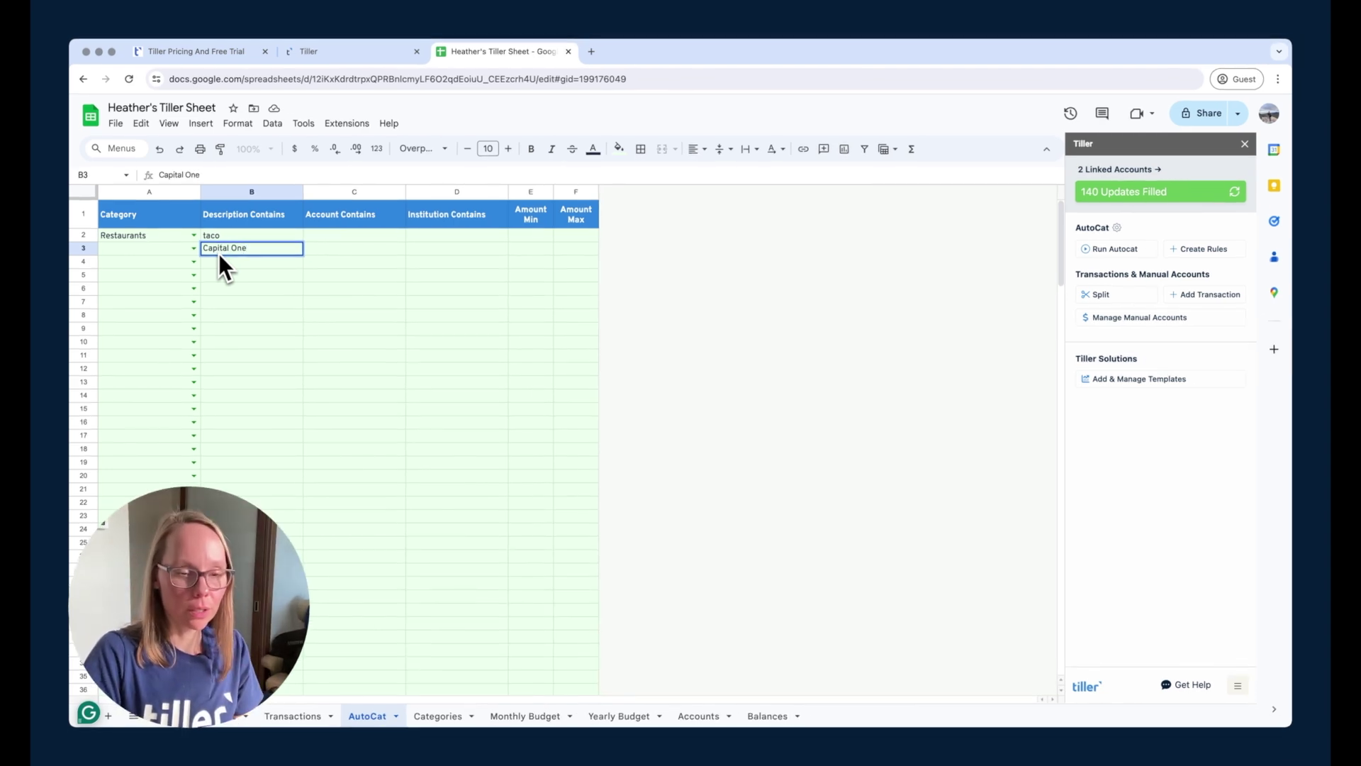
{"action": "key", "text": "Return"}
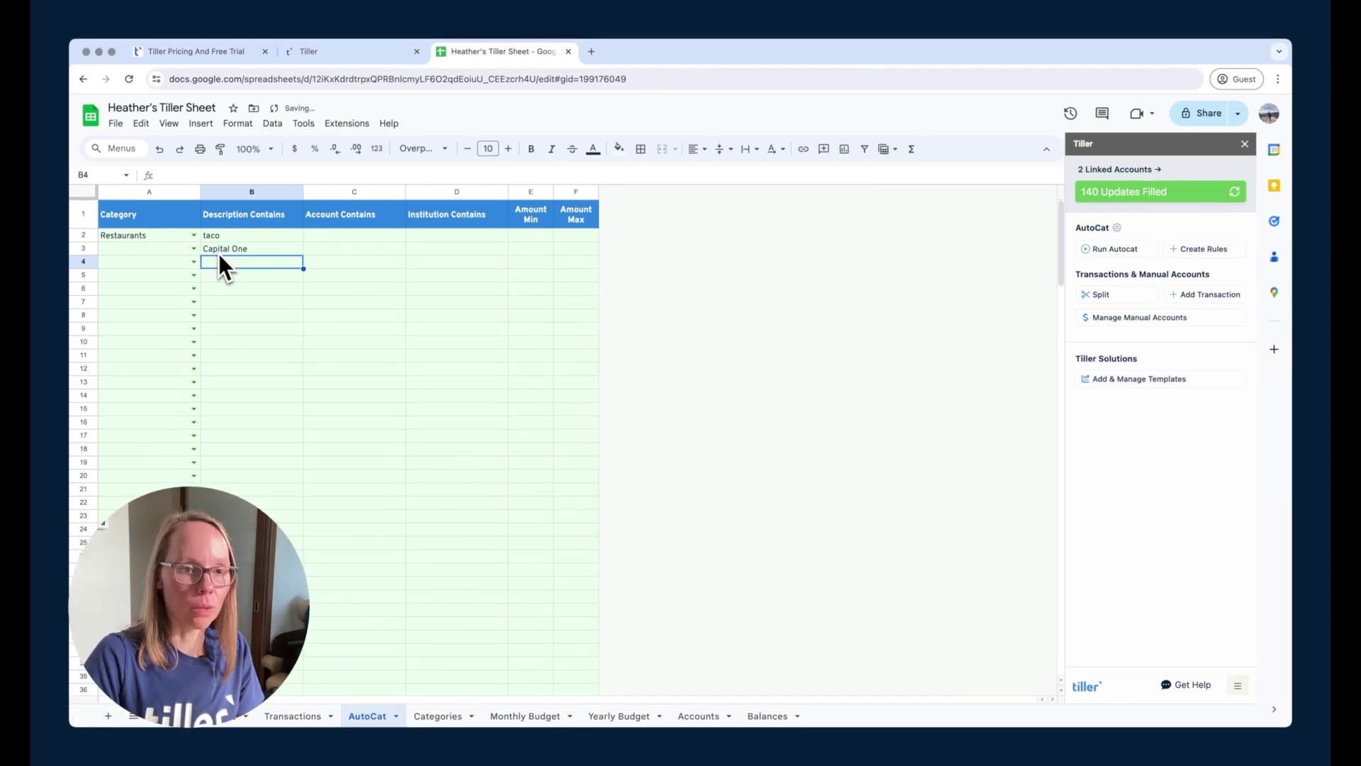
{"action": "left_click", "coordinate": [193, 248]}
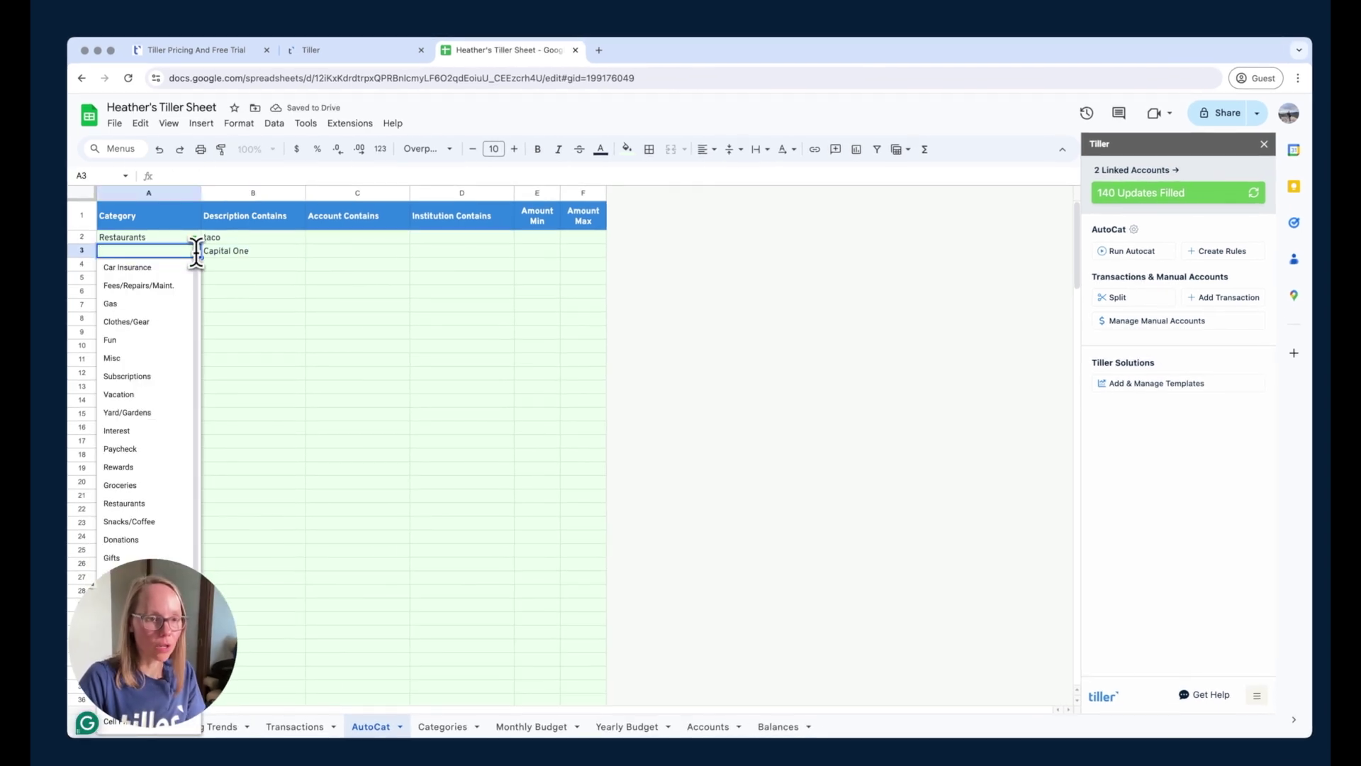
{"action": "type", "text": "cc"}
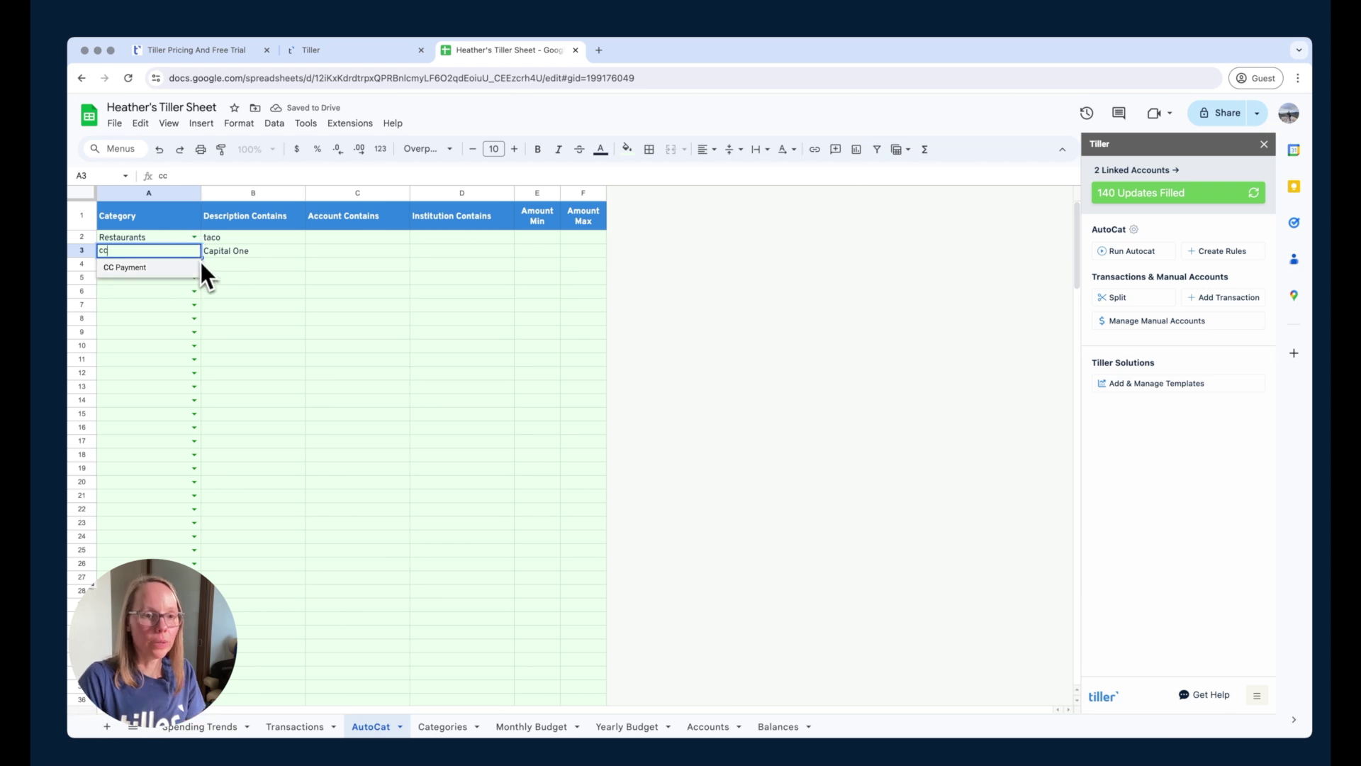
{"action": "left_click", "coordinate": [173, 271]}
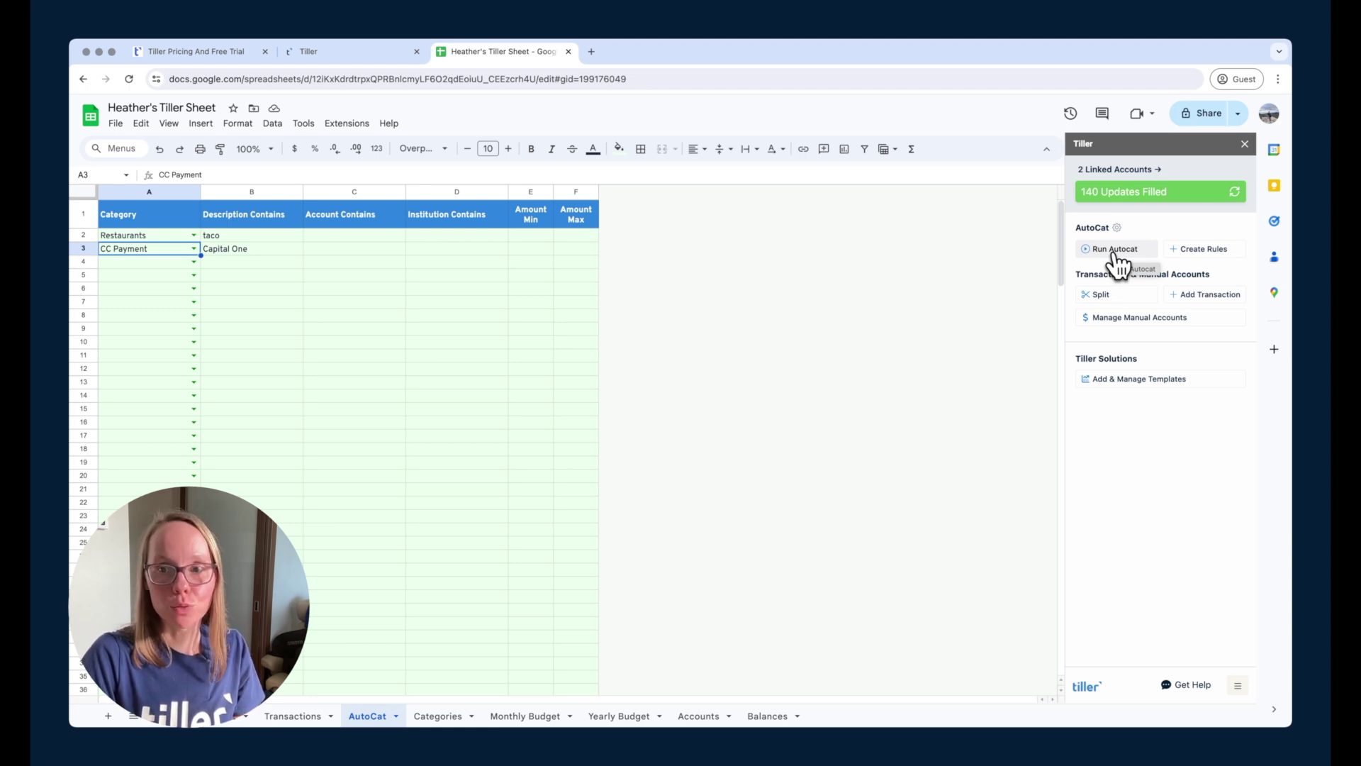
{"action": "left_click", "coordinate": [1113, 249]}
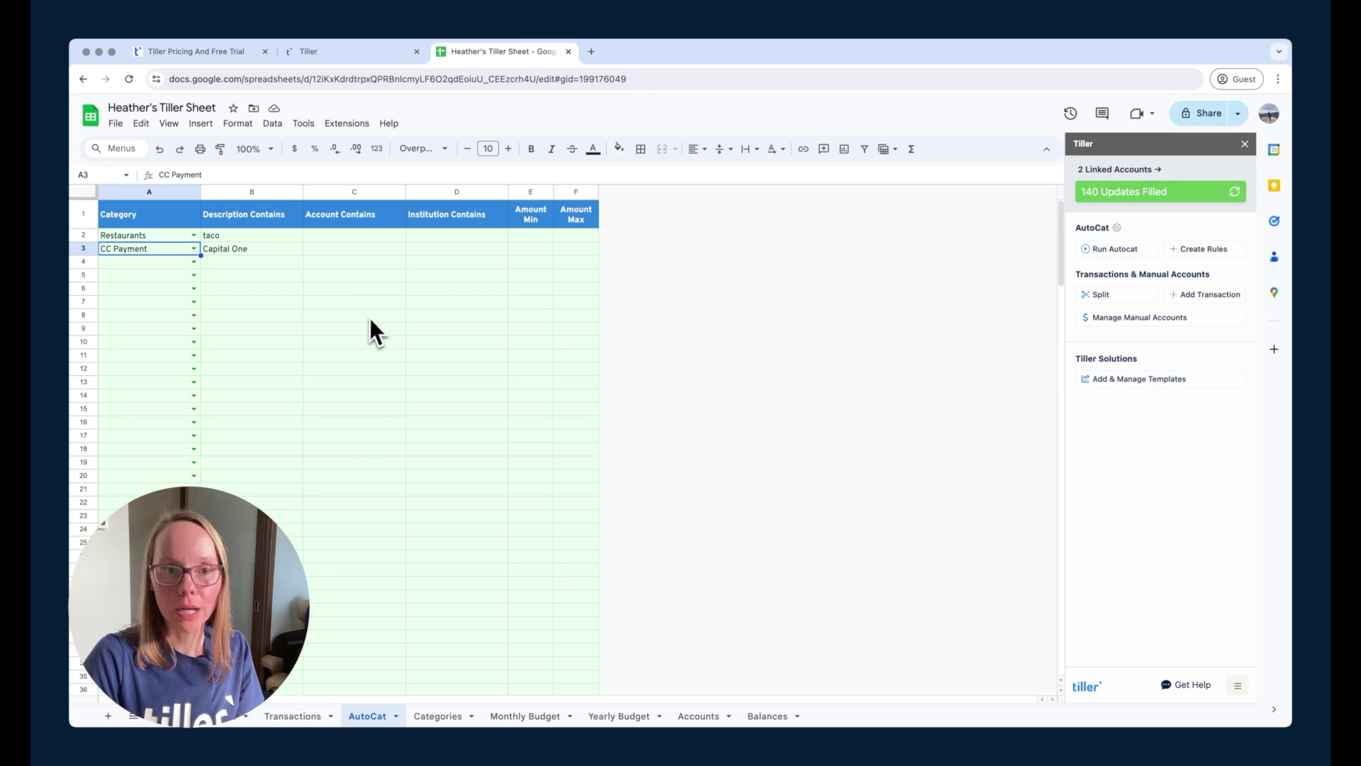
Deselect the finished rule row once AutoCat completes categorizing.
{"action": "left_click", "coordinate": [353, 236]}
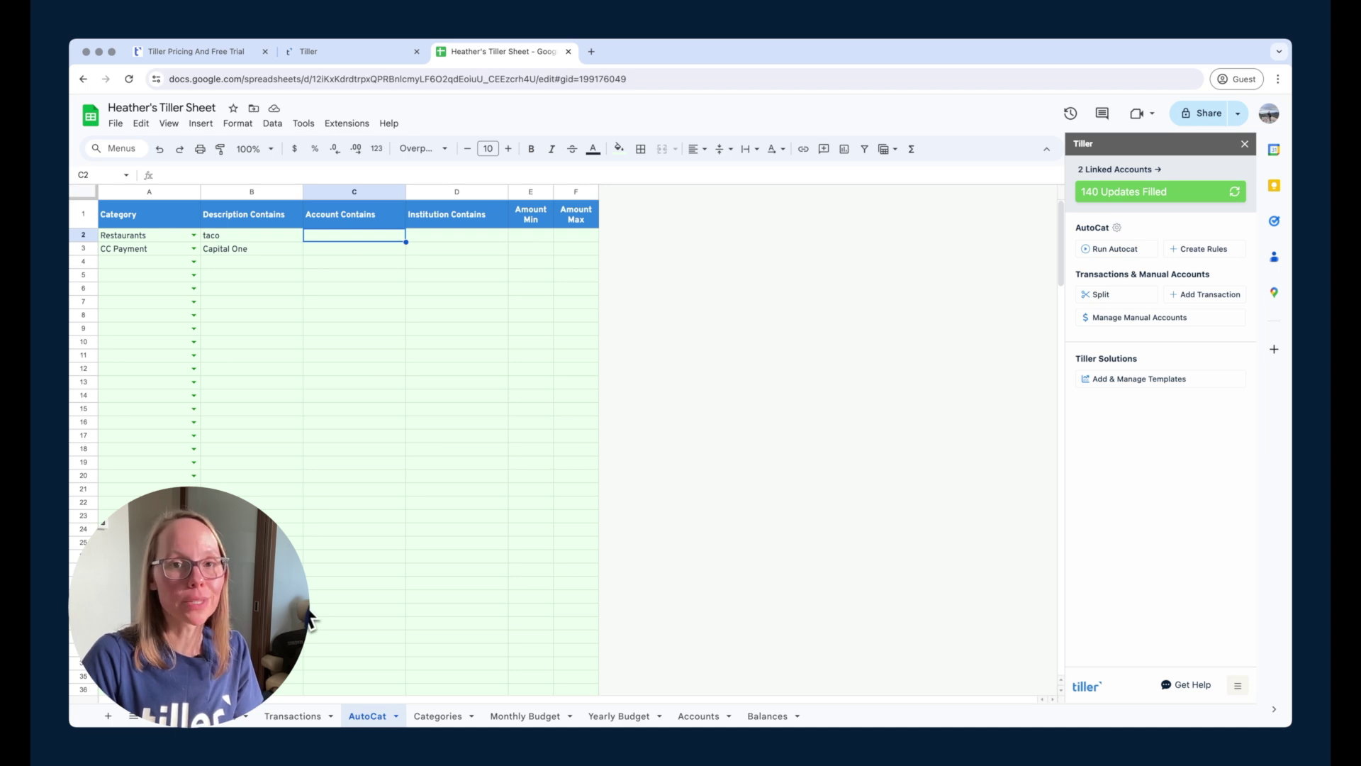
Verify rows 6, 20 and 22 show CC Payment and the taco row shows Restaurants, then return to AutoCat.
{"action": "left_click", "coordinate": [284, 717]}
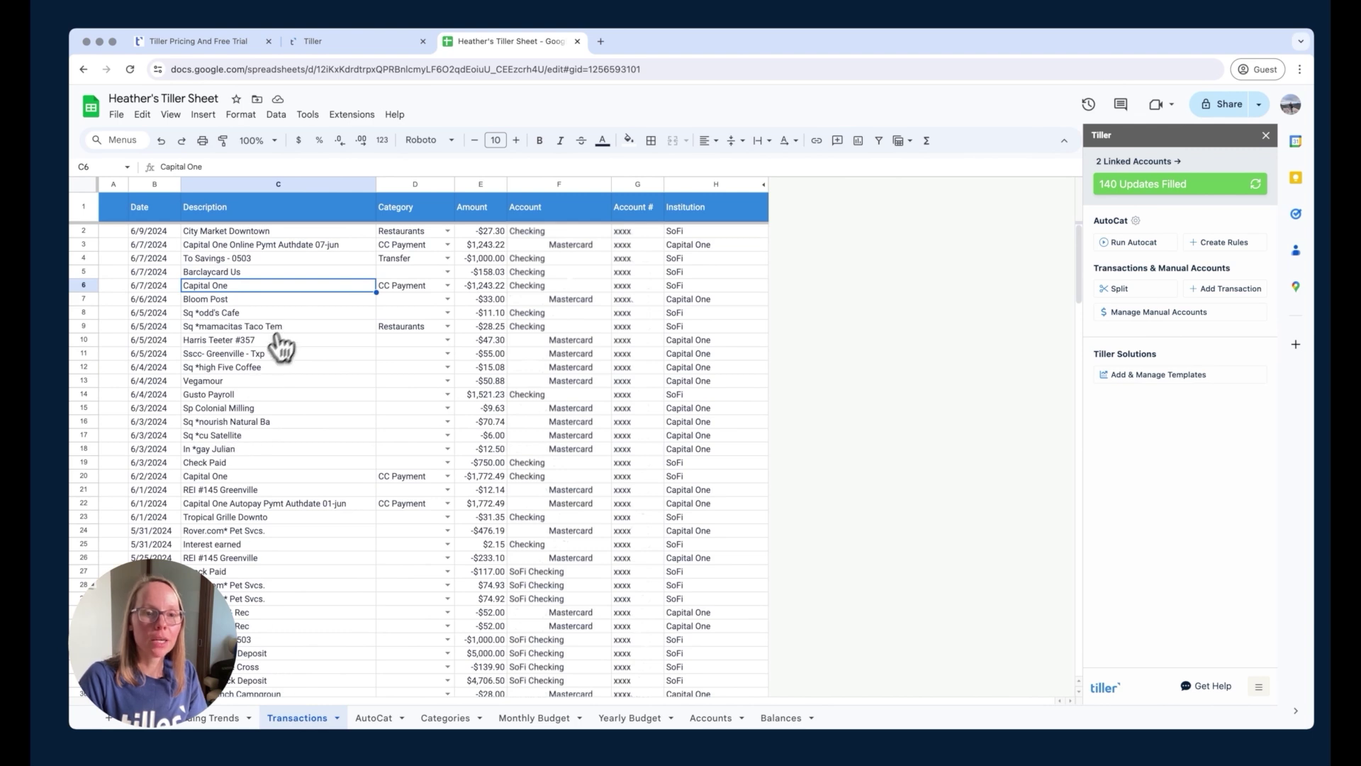
{"action": "left_click", "coordinate": [389, 287]}
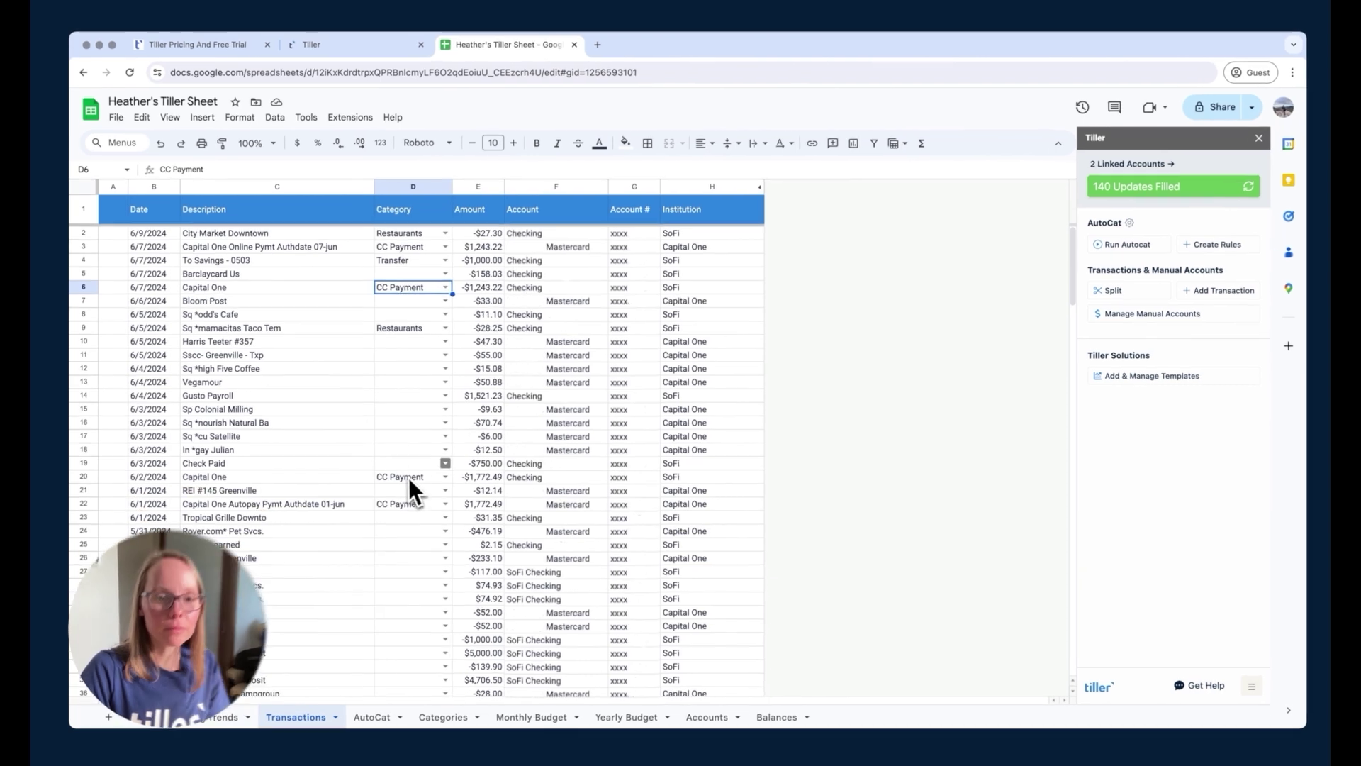
{"action": "left_click", "coordinate": [409, 478]}
{"action": "left_click", "coordinate": [402, 508]}
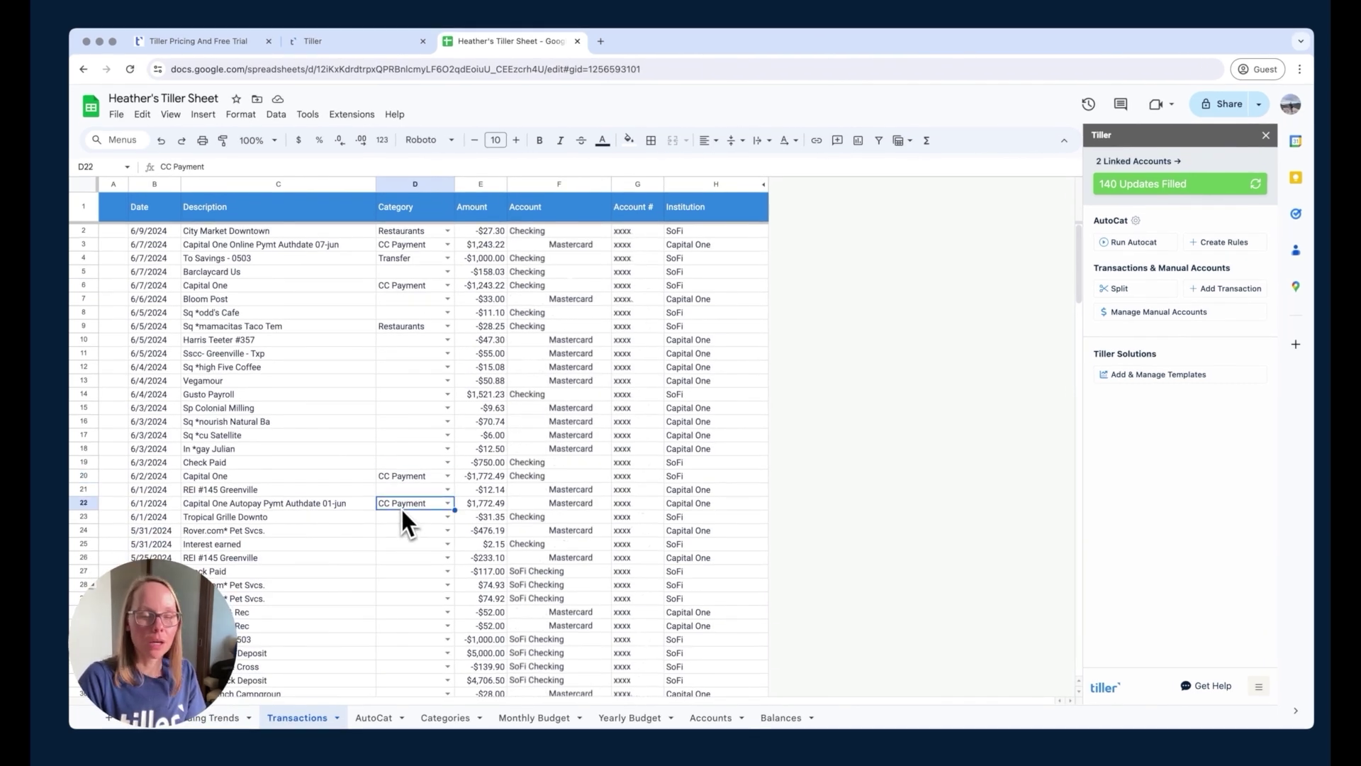
{"action": "left_click", "coordinate": [397, 327]}
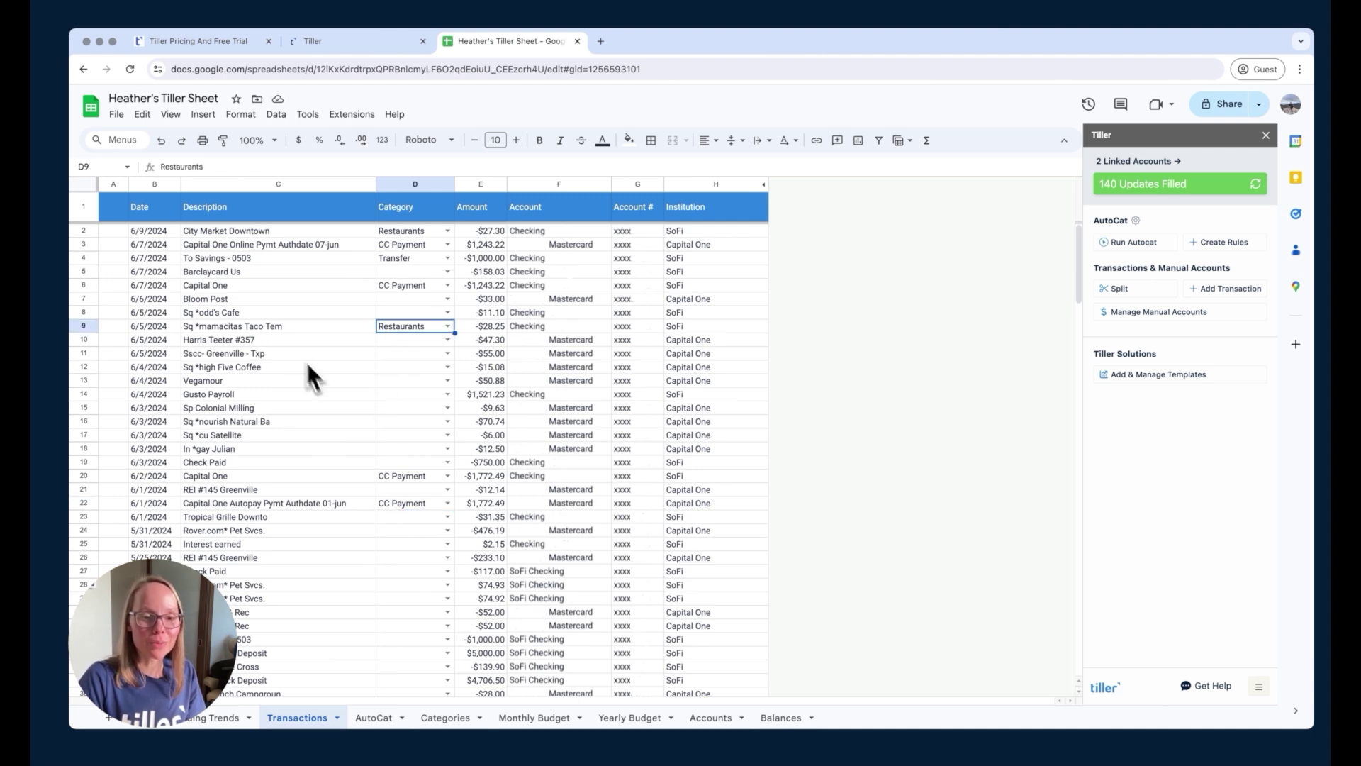
{"action": "left_click", "coordinate": [372, 717]}
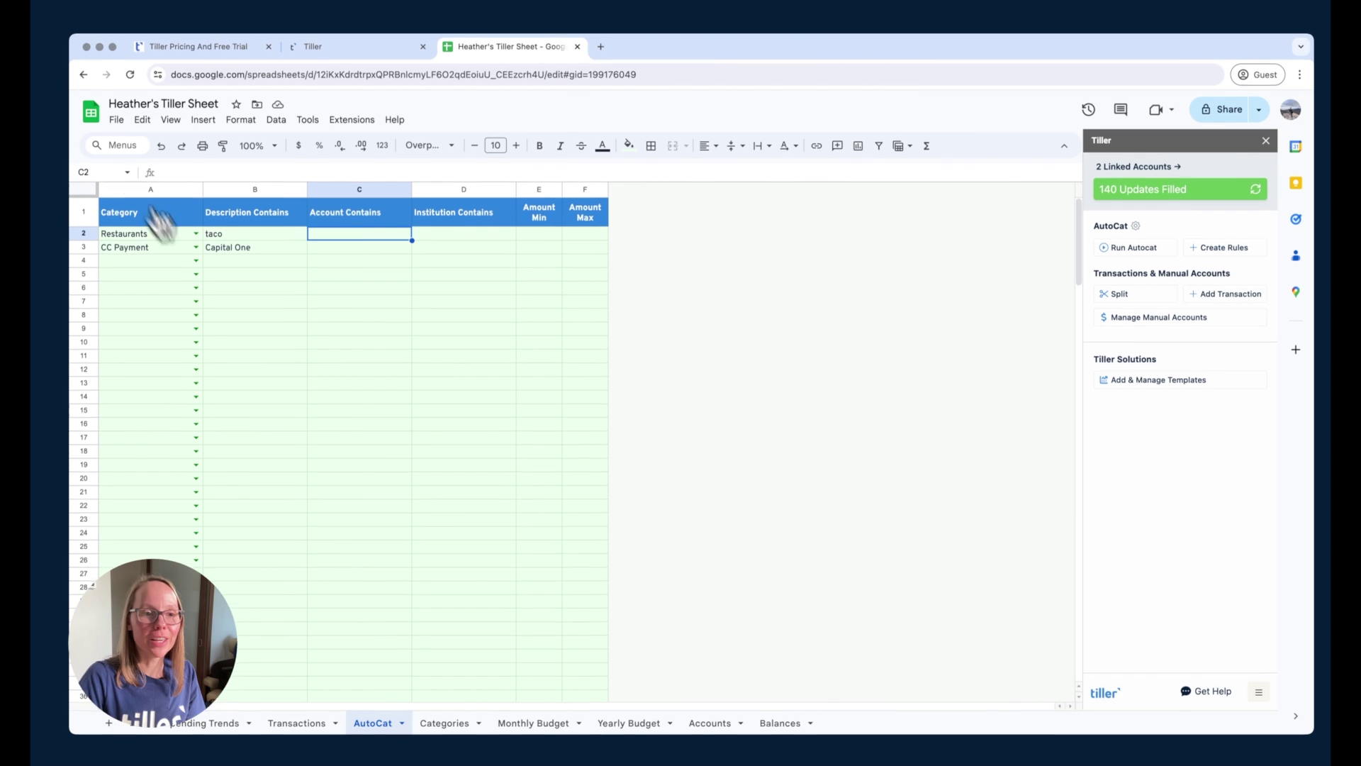
Review the AutoCat rules, like the taco description mapped to Restaurants, then open Tiller's Create New Rules form.
{"action": "left_click", "coordinate": [240, 238]}
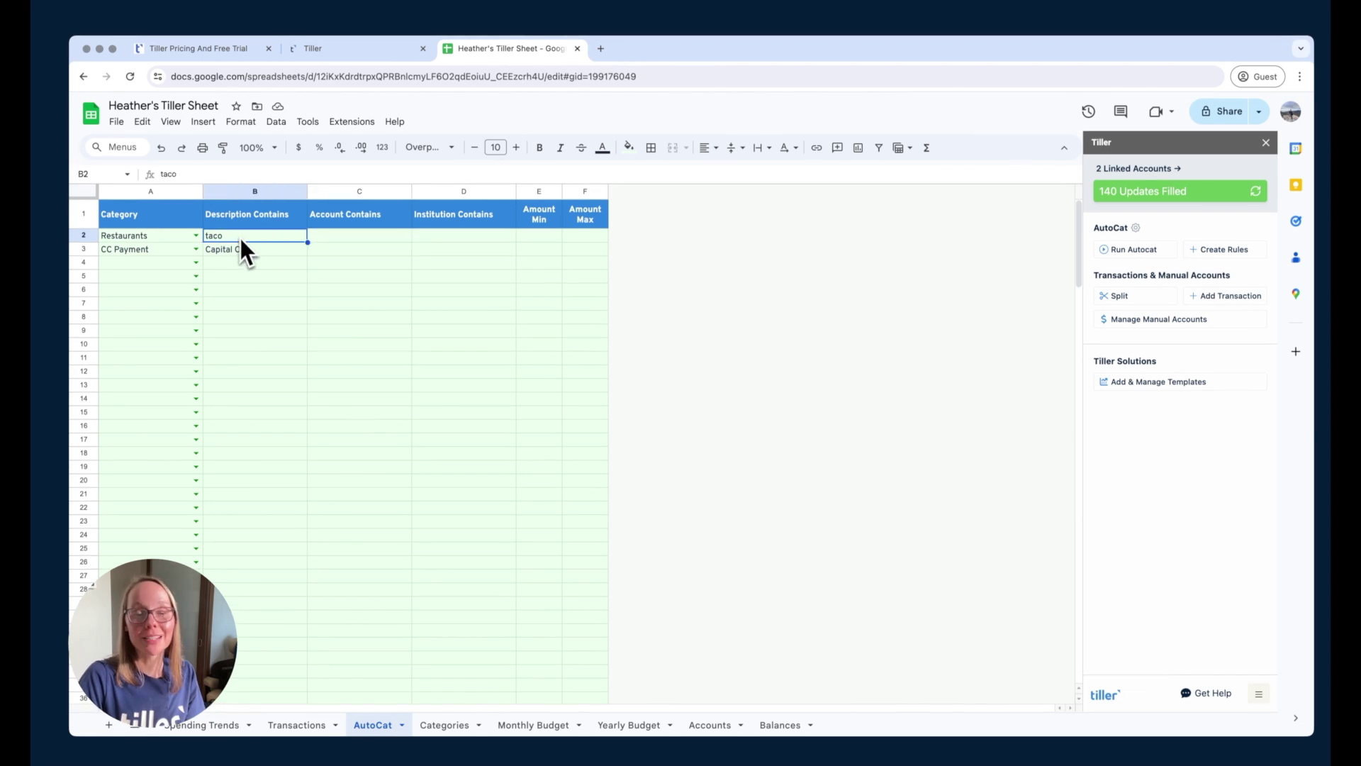
{"action": "left_click", "coordinate": [180, 239]}
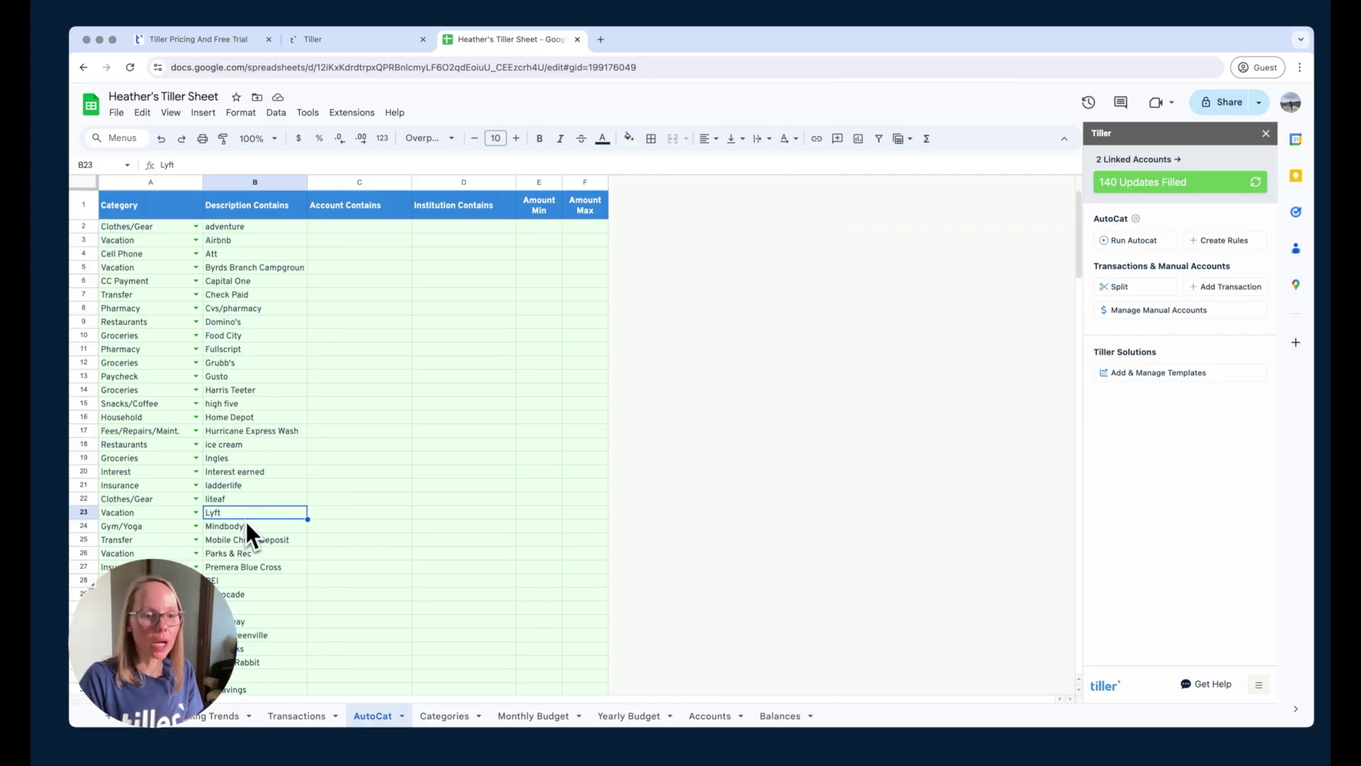
{"action": "scroll", "coordinate": [246, 522], "scroll_direction": "down", "scroll_amount": 4}
{"action": "scroll", "coordinate": [246, 521], "scroll_direction": "down", "scroll_amount": 1}
{"action": "scroll", "coordinate": [245, 521], "scroll_direction": "up", "scroll_amount": 8}
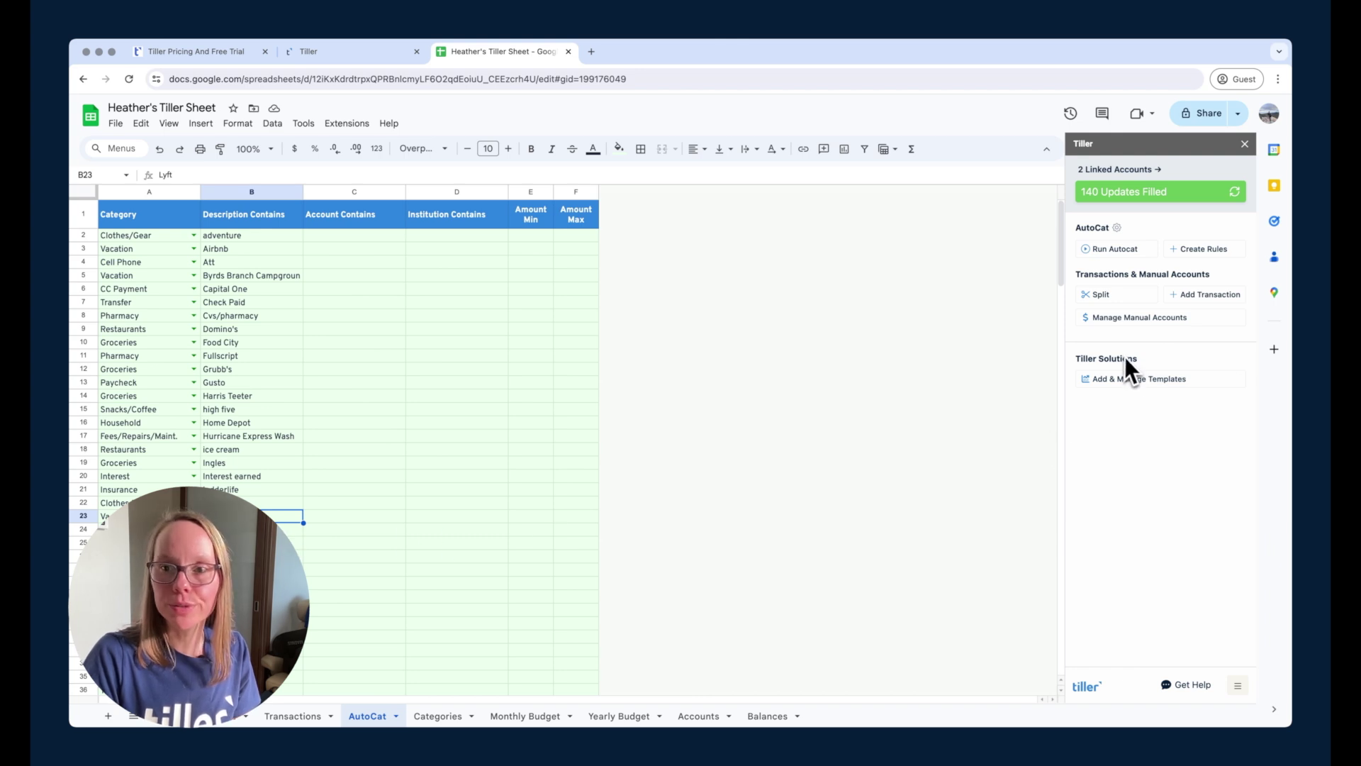
{"action": "left_click", "coordinate": [1204, 249]}
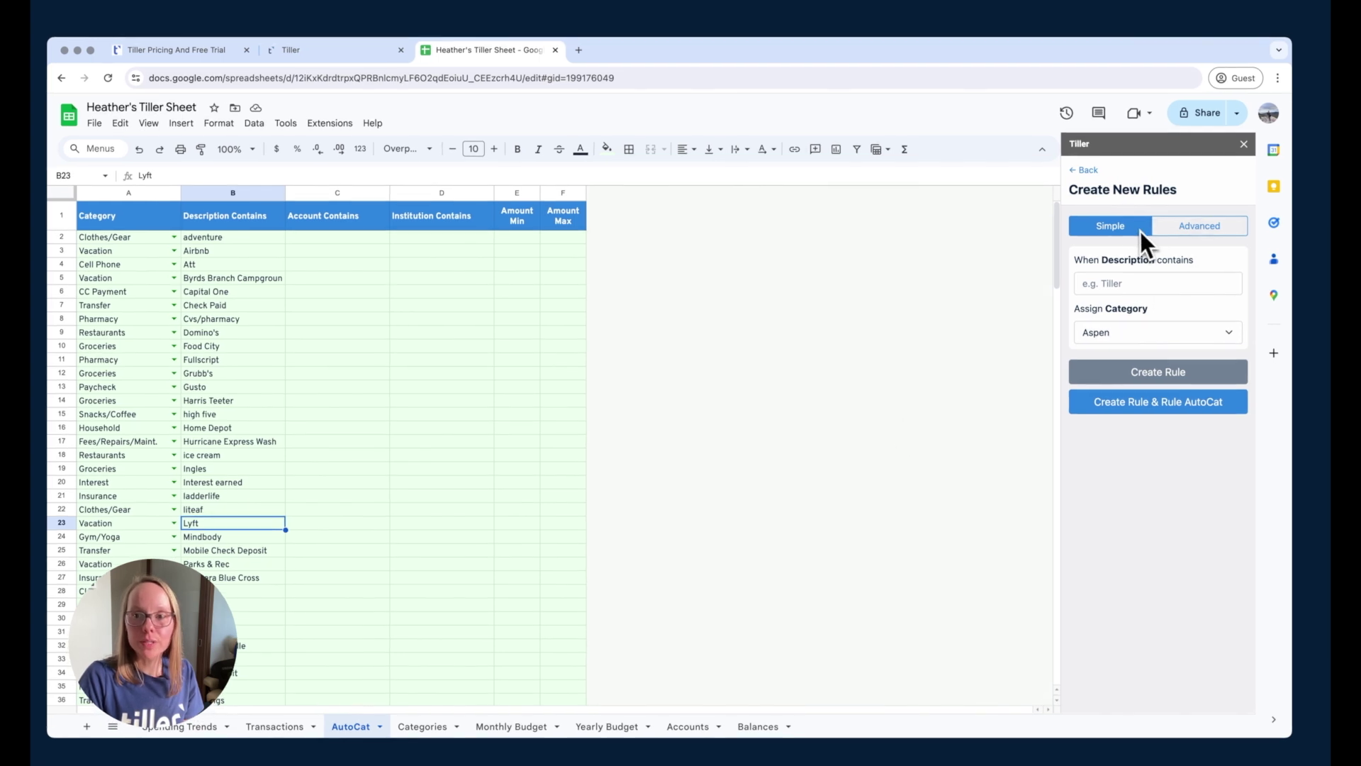
Switch Tiller's Create New Rules form to Advanced mode and return to the Transactions sheet.
{"action": "left_click", "coordinate": [1127, 282]}
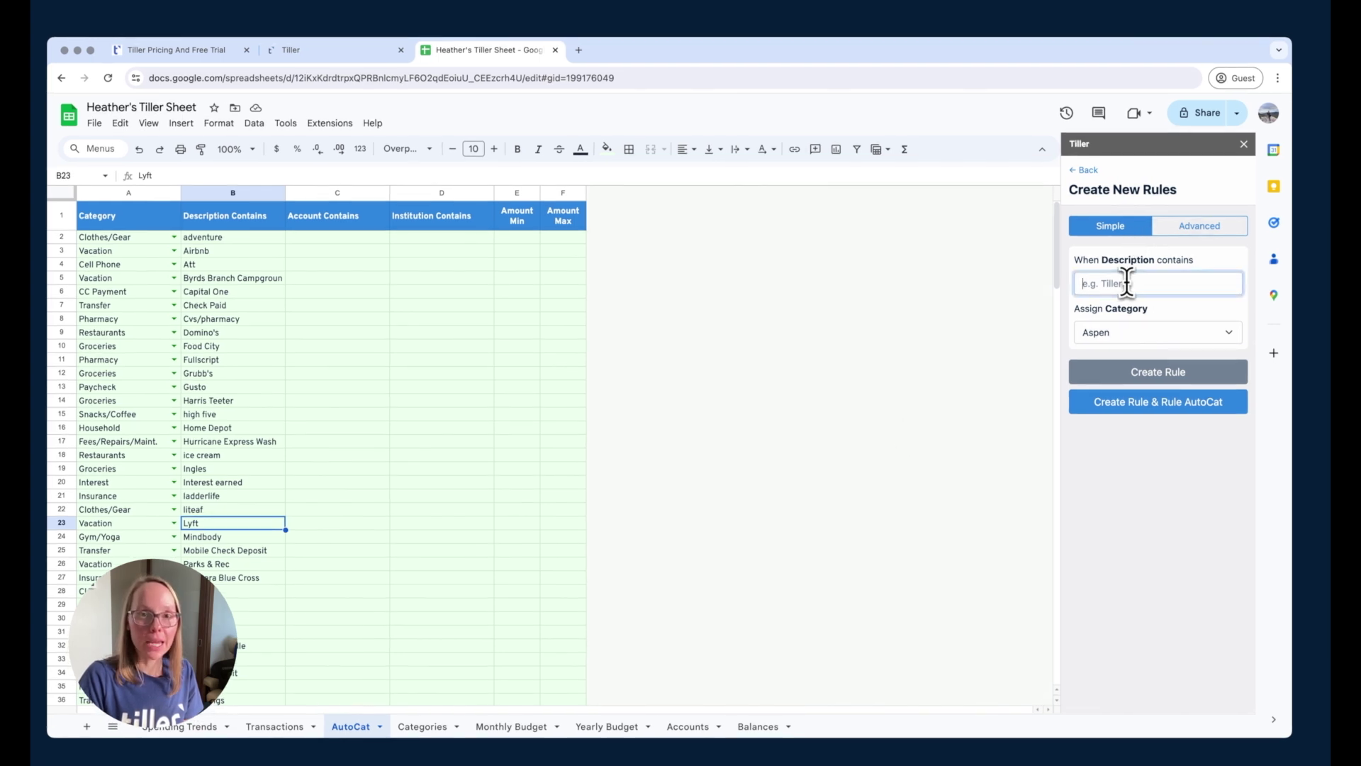
{"action": "left_click", "coordinate": [1181, 227]}
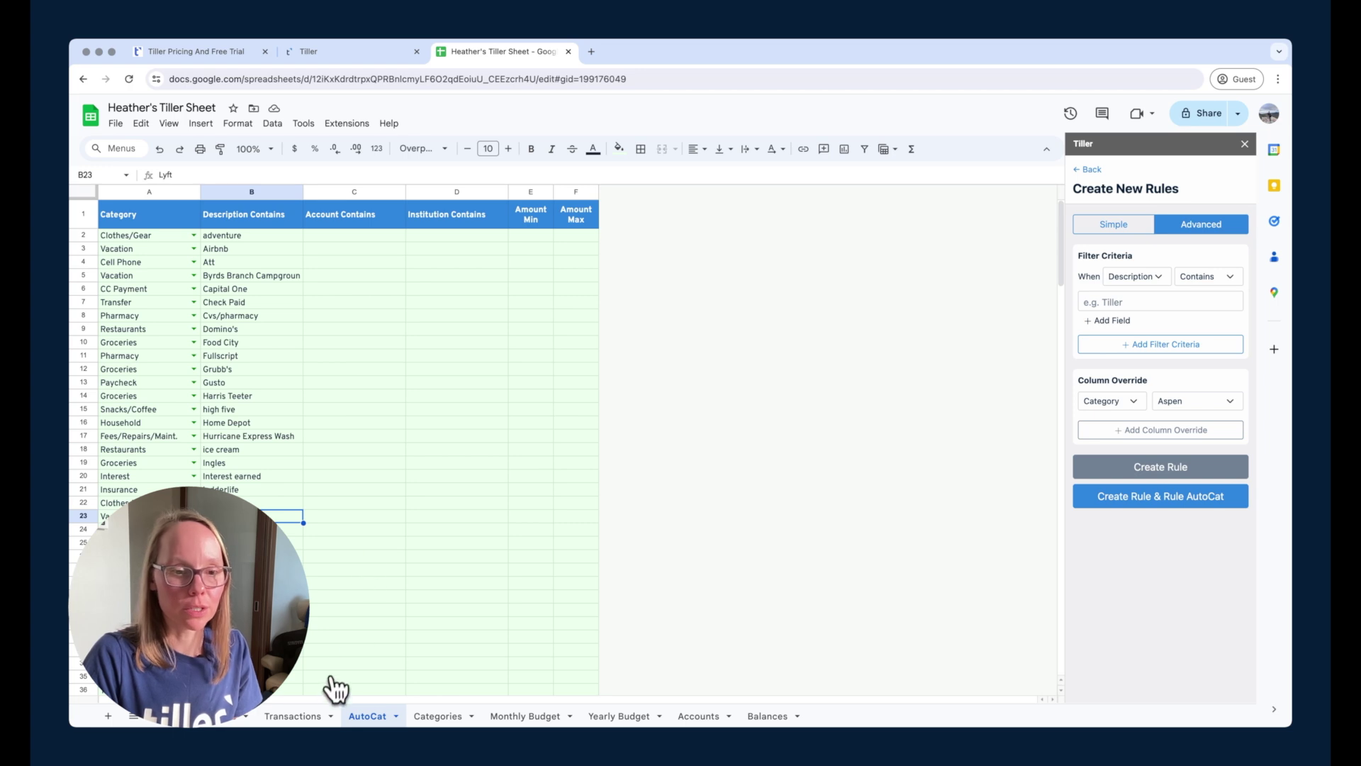
{"action": "left_click", "coordinate": [296, 716]}
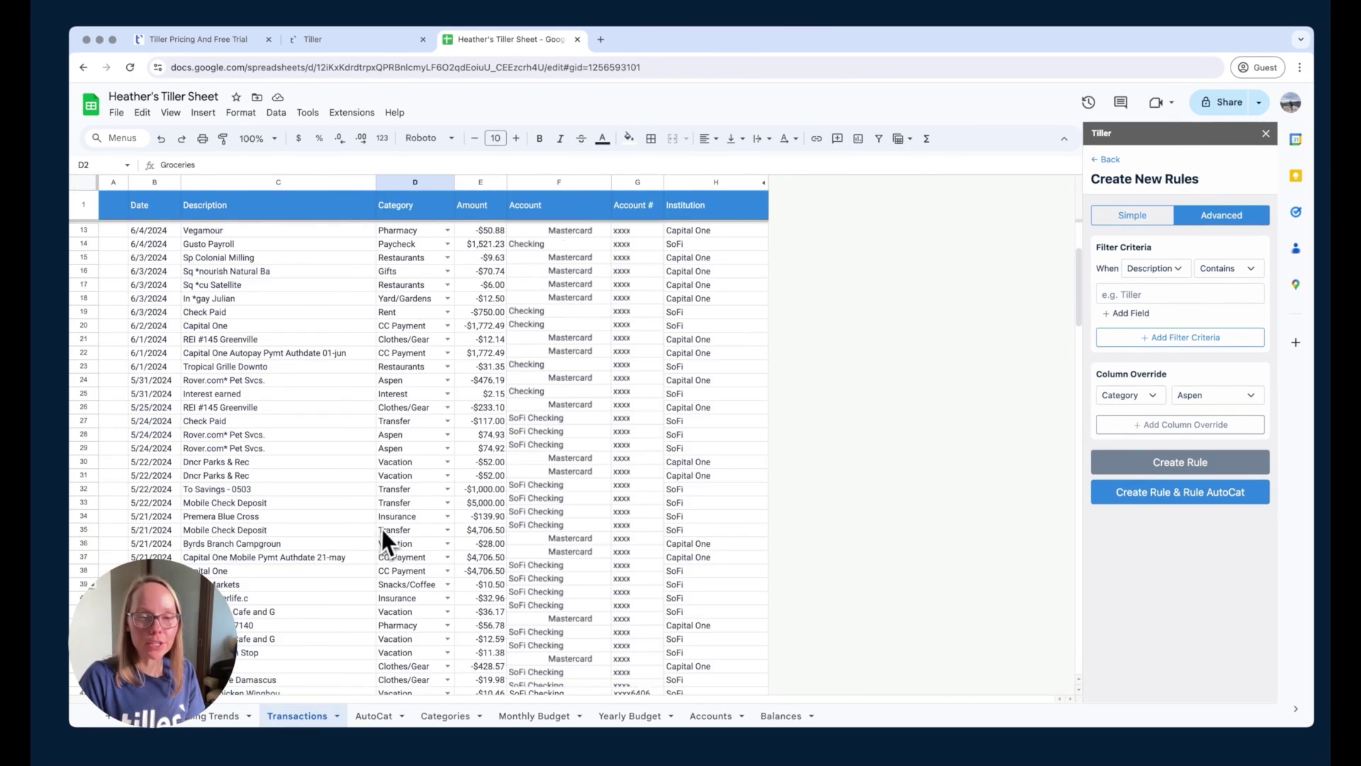